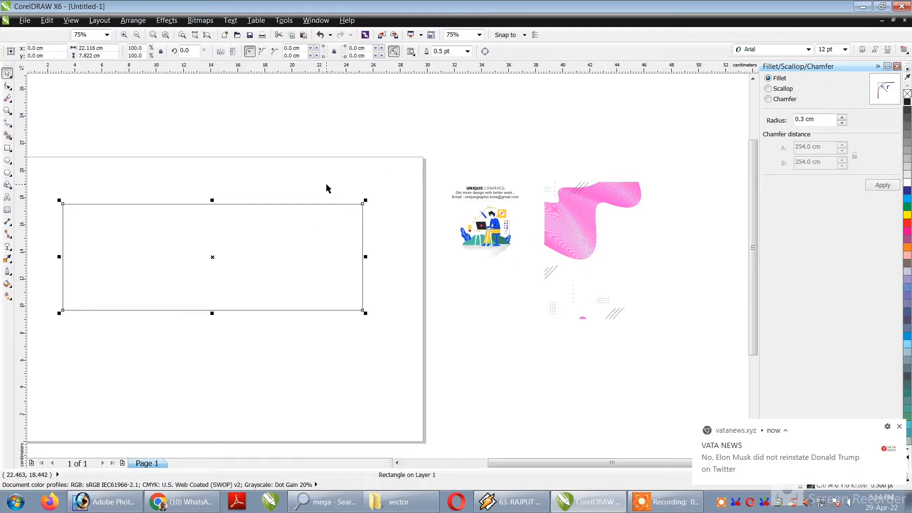
Draw two concentric circles, about 12.1 cm and 11.2 cm across, overlapping the right end of the rectangle.
{"action": "left_click", "coordinate": [327, 185]}
{"action": "left_click", "coordinate": [470, 188]}
{"action": "left_click", "coordinate": [410, 162]}
{"action": "left_click", "coordinate": [8, 162]}
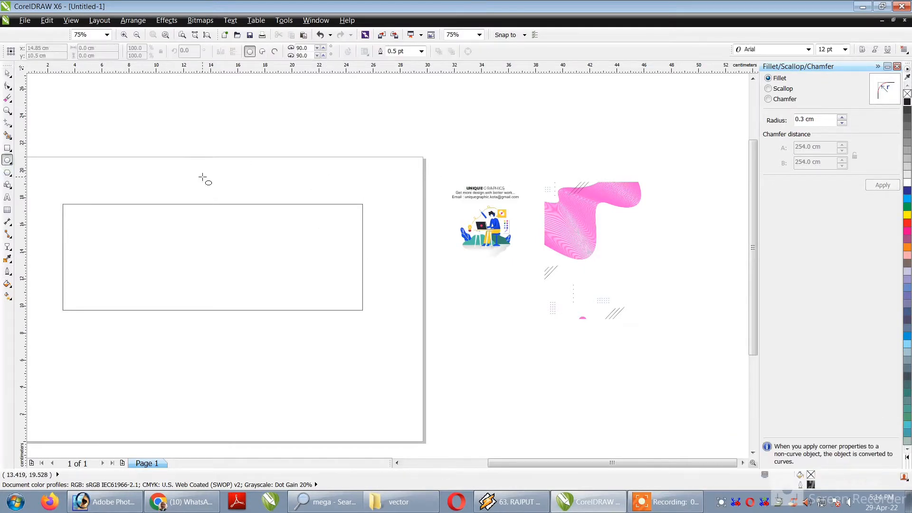
{"action": "left_click_drag", "start_coordinate": [226, 175], "coordinate": [372, 234]}
{"action": "mouse_move", "coordinate": [383, 306]}
{"action": "left_mouse_down"}
{"action": "mouse_move", "coordinate": [389, 315]}
{"action": "mouse_move", "coordinate": [384, 309]}
{"action": "left_mouse_up"}
{"action": "left_click", "coordinate": [364, 271], "text": "shift"}
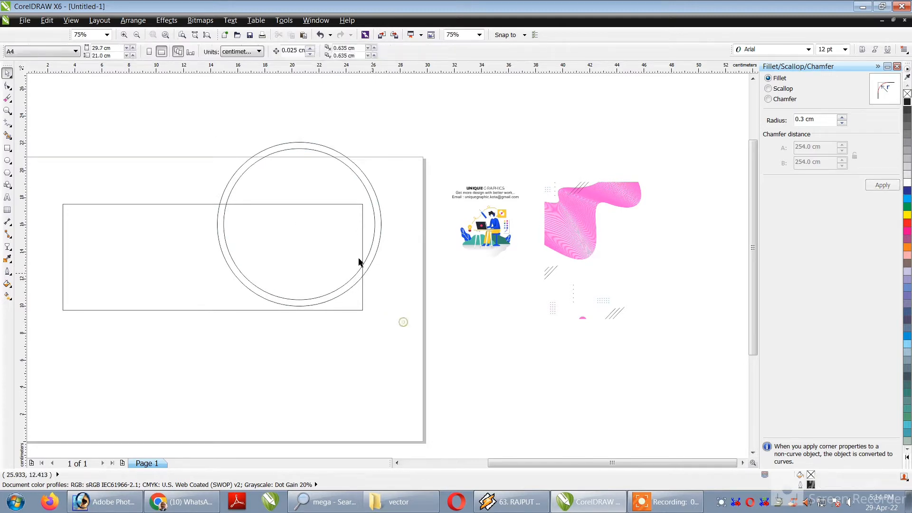
{"action": "left_click", "coordinate": [300, 146]}
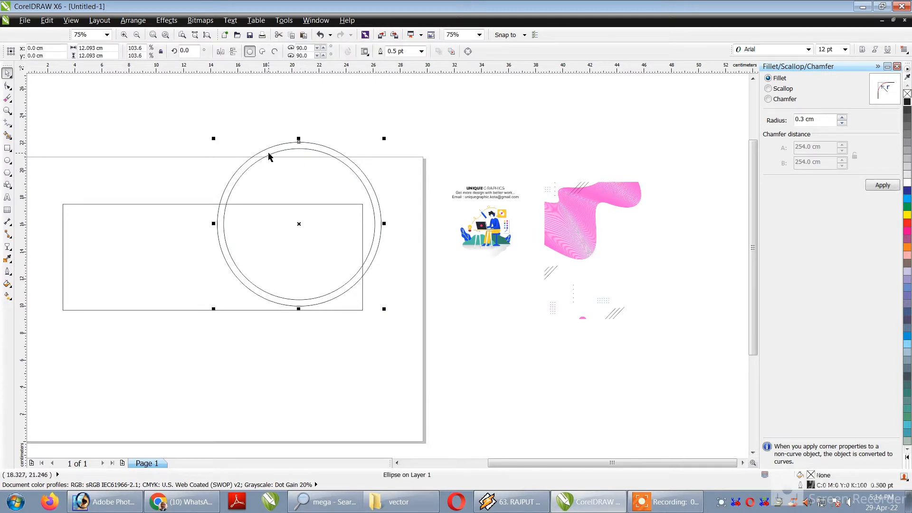
{"action": "key", "text": "ctrl+z"}
{"action": "left_click", "coordinate": [159, 205]}
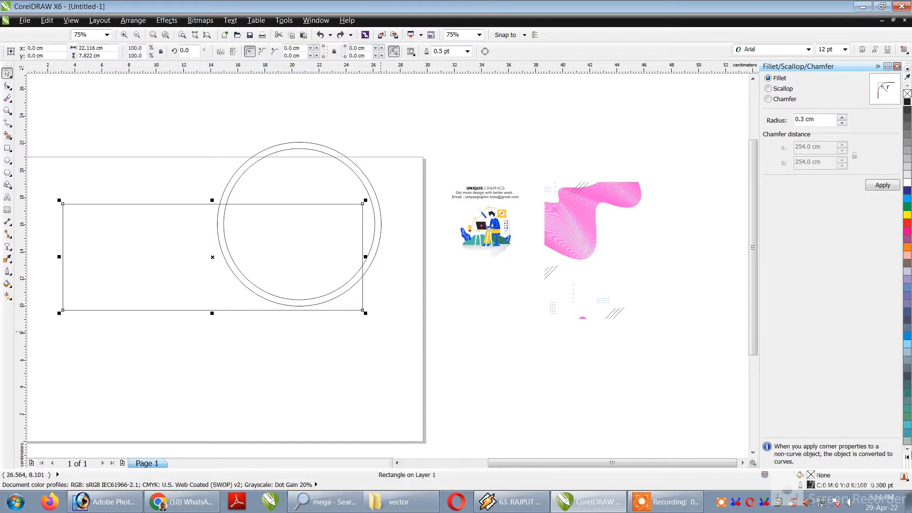
{"action": "double_click", "coordinate": [811, 484]}
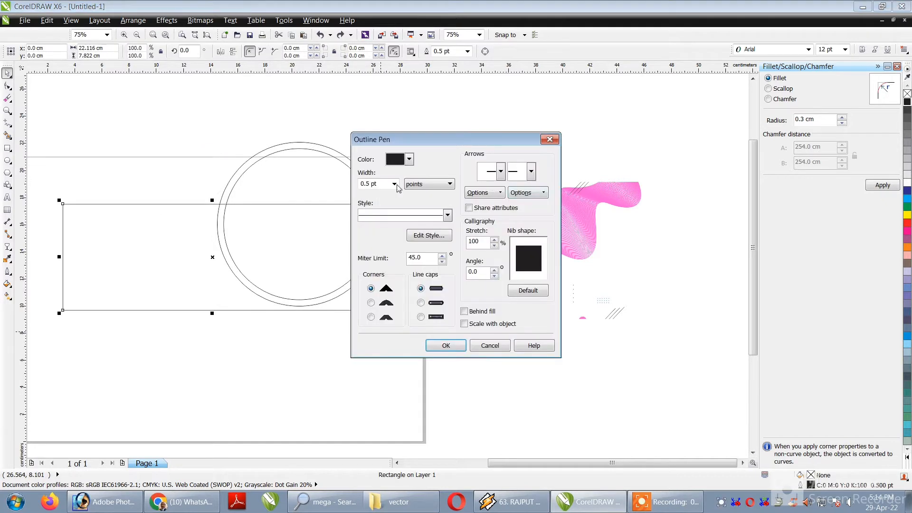
{"action": "key", "text": "Escape"}
{"action": "double_click", "coordinate": [811, 475]}
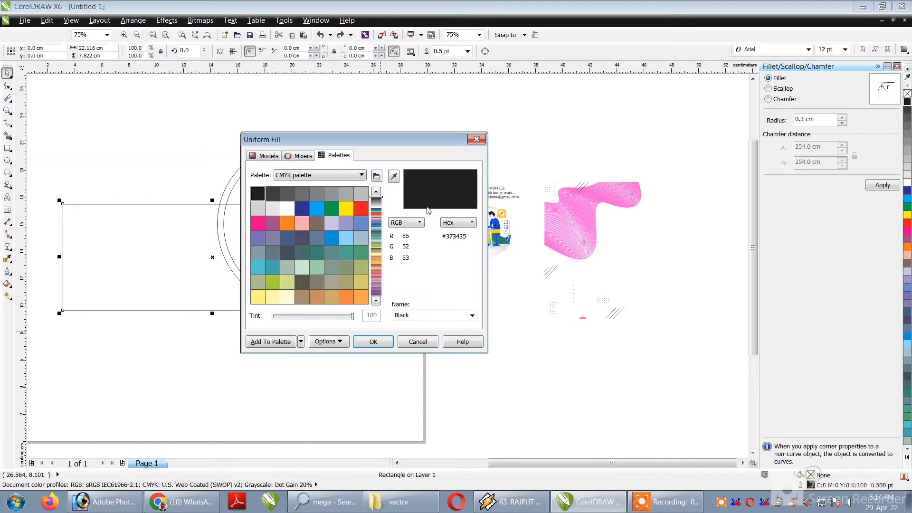
{"action": "left_click", "coordinate": [269, 155]}
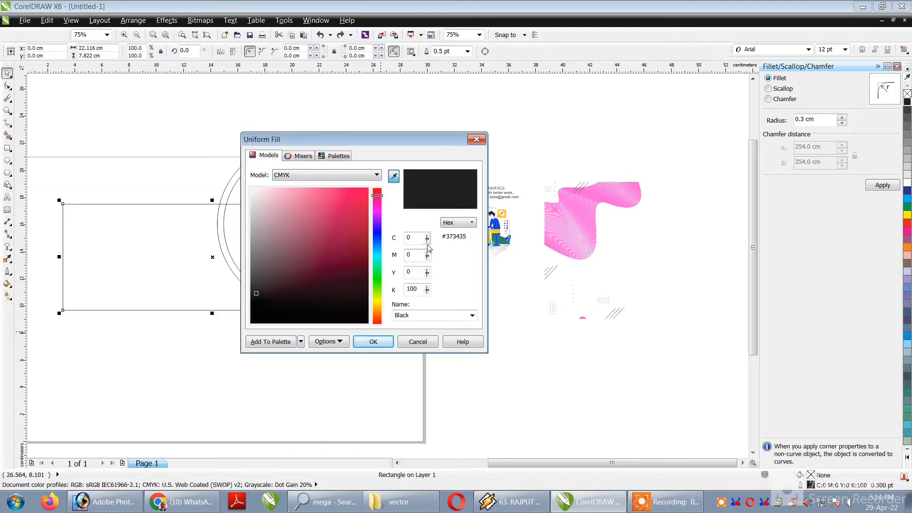
{"action": "left_click_drag", "start_coordinate": [417, 240], "coordinate": [346, 238]}
{"action": "key", "text": "Escape"}
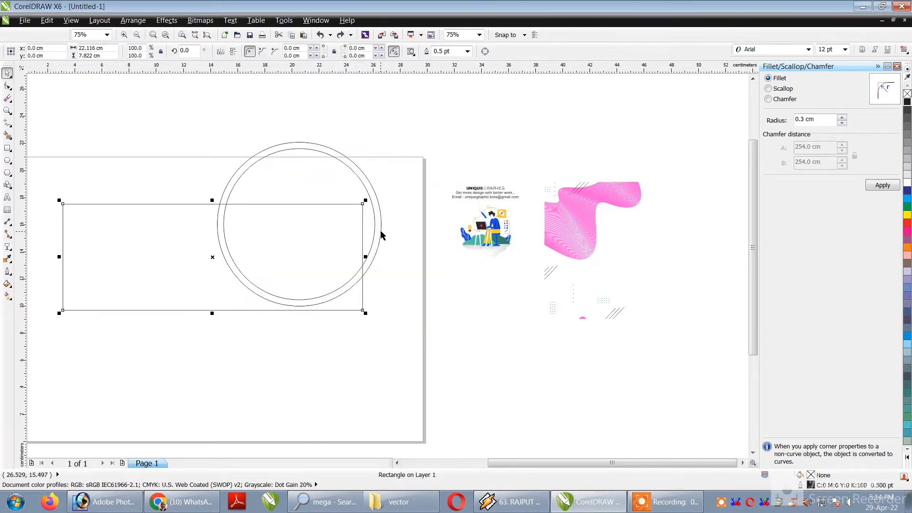
Apply a linear fountain fill from blue to cyan to the rectangle, starting at its left end and angled about 15 degrees.
{"action": "left_click", "coordinate": [8, 285]}
{"action": "left_click", "coordinate": [7, 295]}
{"action": "left_click_drag", "start_coordinate": [71, 276], "coordinate": [213, 236]}
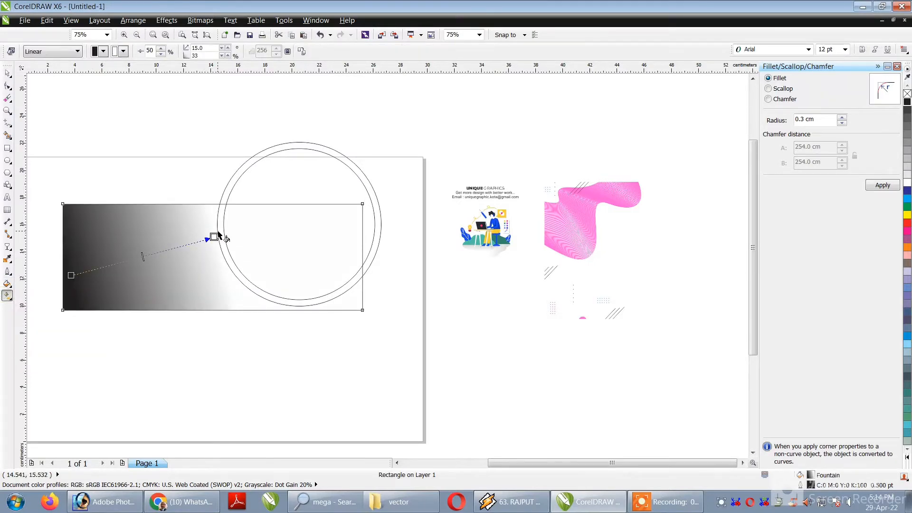
{"action": "left_click", "coordinate": [103, 51]}
{"action": "left_click", "coordinate": [131, 109]}
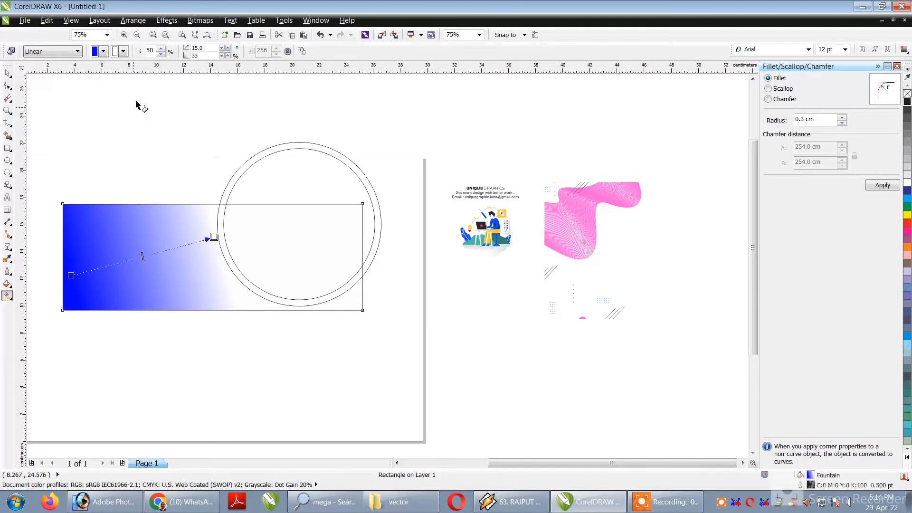
{"action": "left_click", "coordinate": [123, 52]}
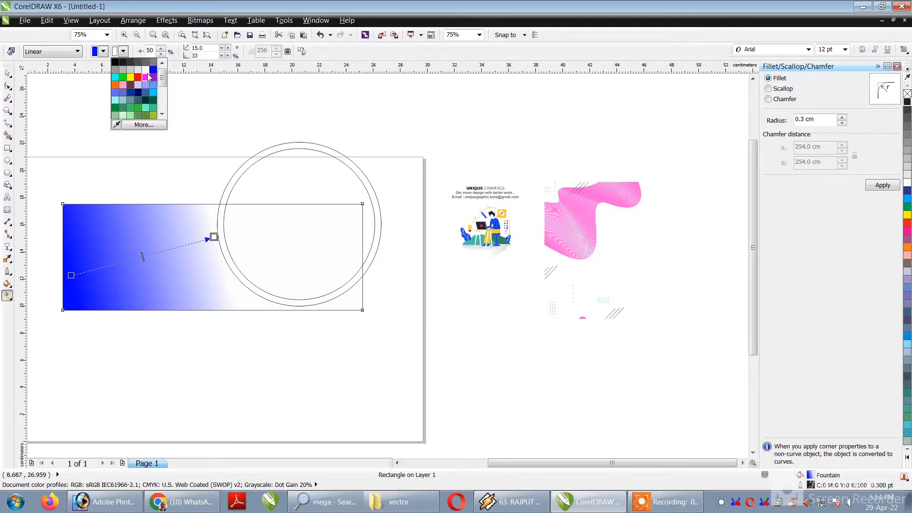
{"action": "left_click", "coordinate": [115, 78]}
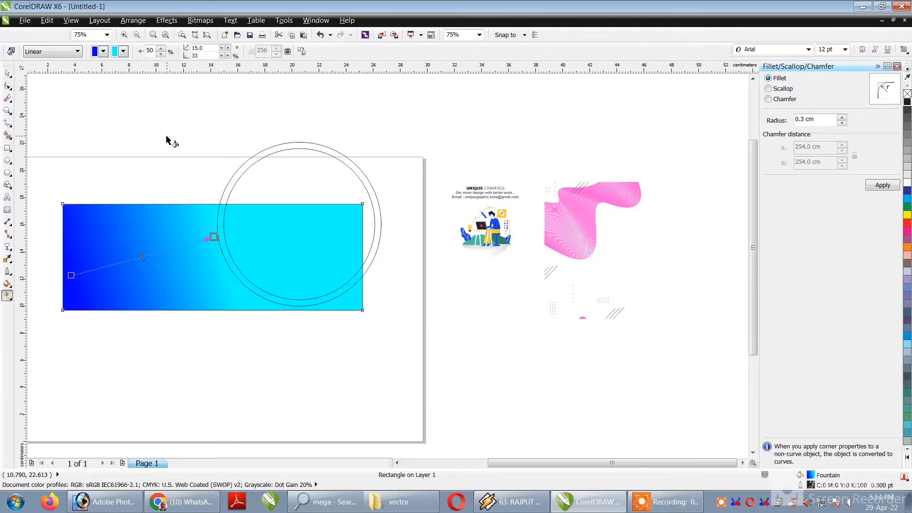
Set the start colour of the rectangle's gradient to CMYK 100, 70, 15, 20.
{"action": "left_click", "coordinate": [103, 51]}
{"action": "left_click", "coordinate": [124, 125]}
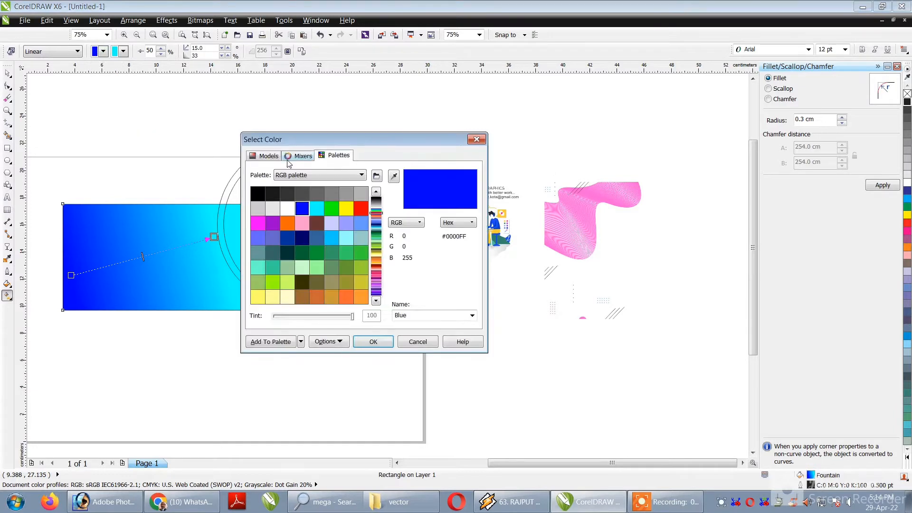
{"action": "left_click", "coordinate": [269, 155]}
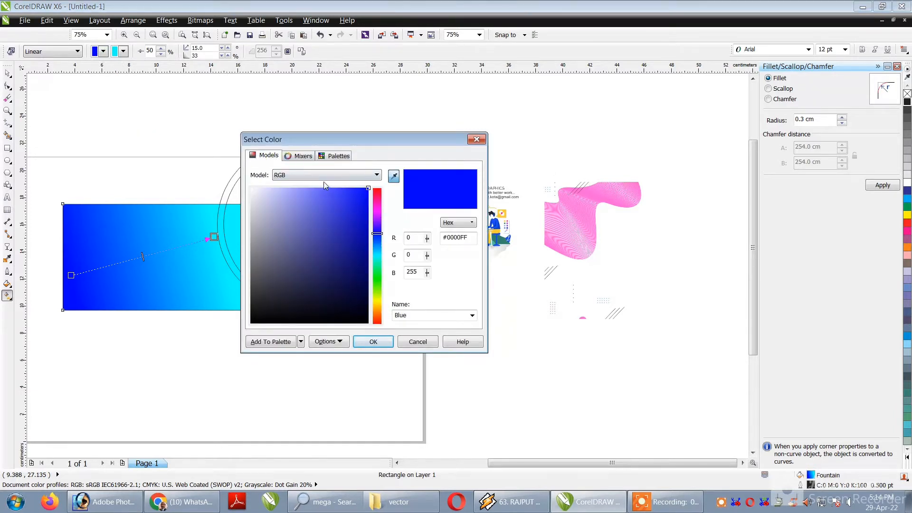
{"action": "left_click", "coordinate": [308, 176]}
{"action": "left_click", "coordinate": [295, 191]}
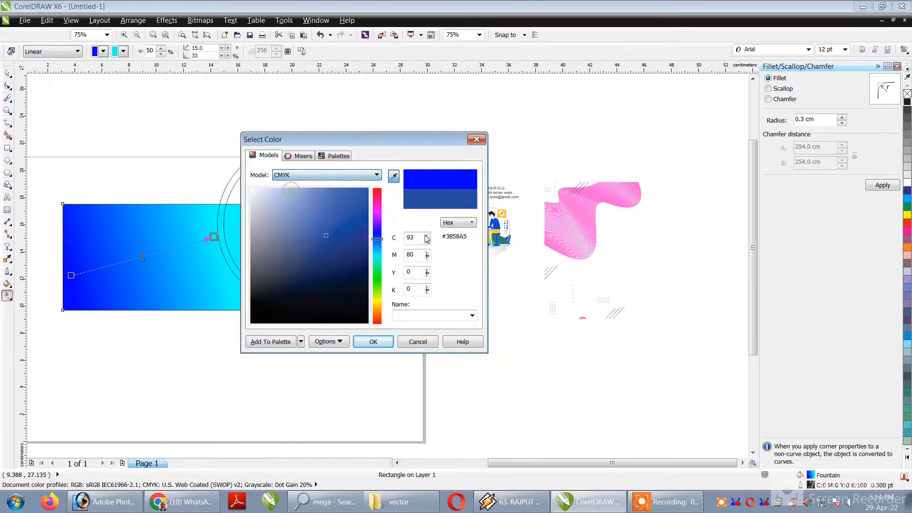
{"action": "type", "text": "100"}
{"action": "key", "text": "Tab"}
{"action": "type", "text": "70"}
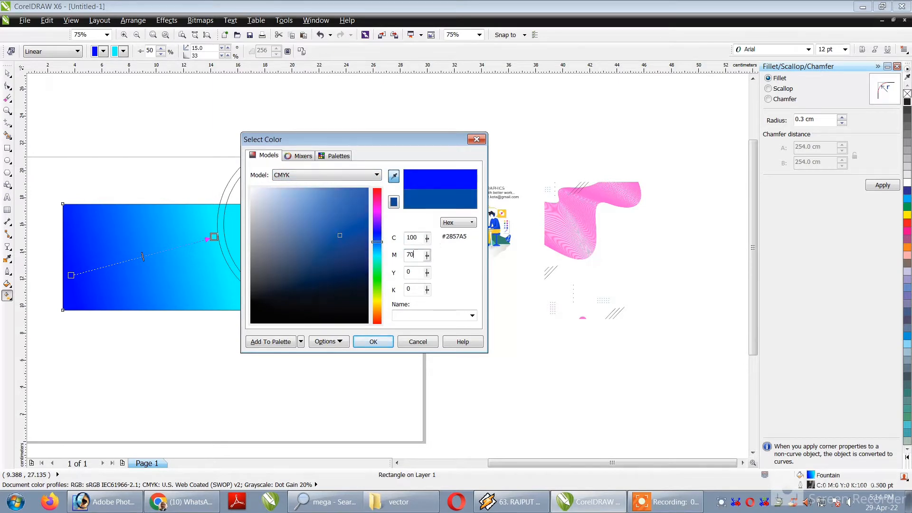
{"action": "key", "text": "Tab"}
{"action": "type", "text": "15"}
{"action": "key", "text": "Tab"}
{"action": "type", "text": "20"}
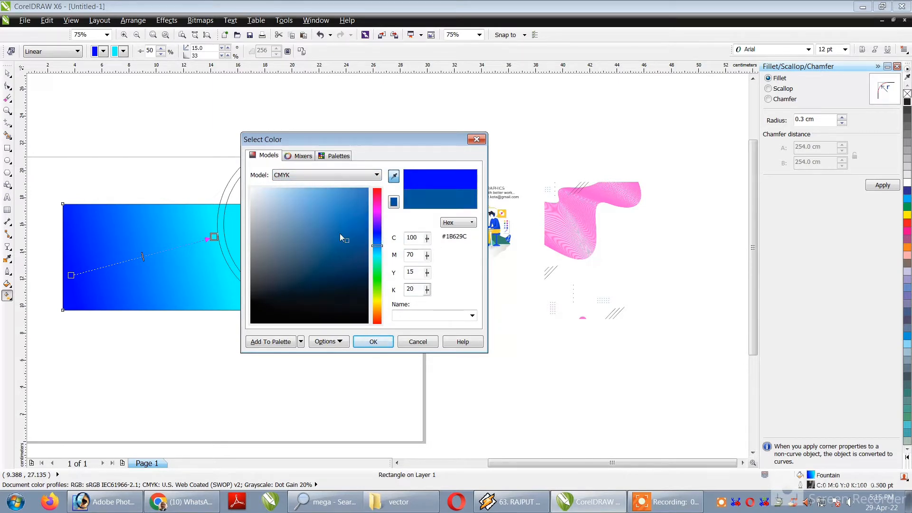
{"action": "left_click", "coordinate": [372, 342]}
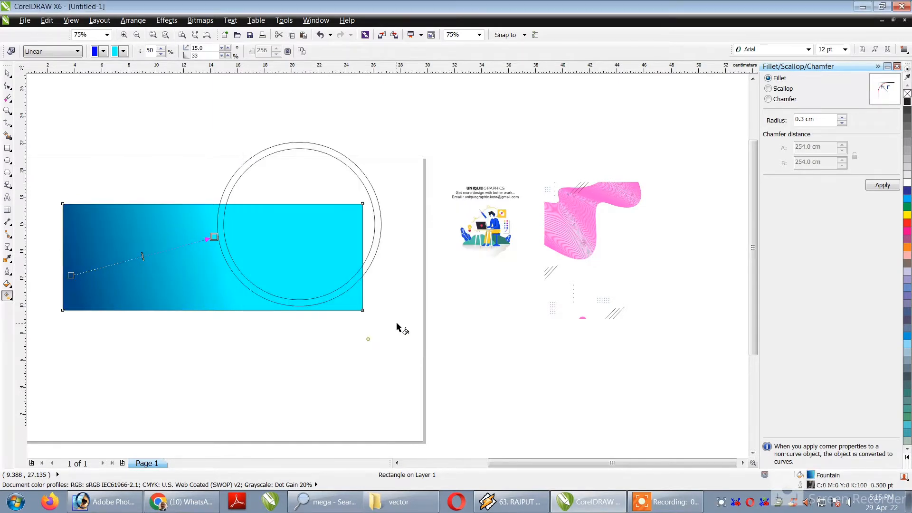
Set the end colour of the rectangle's gradient to CMYK 100, 20, 0, 0.
{"action": "left_click", "coordinate": [123, 53]}
{"action": "left_click", "coordinate": [152, 124]}
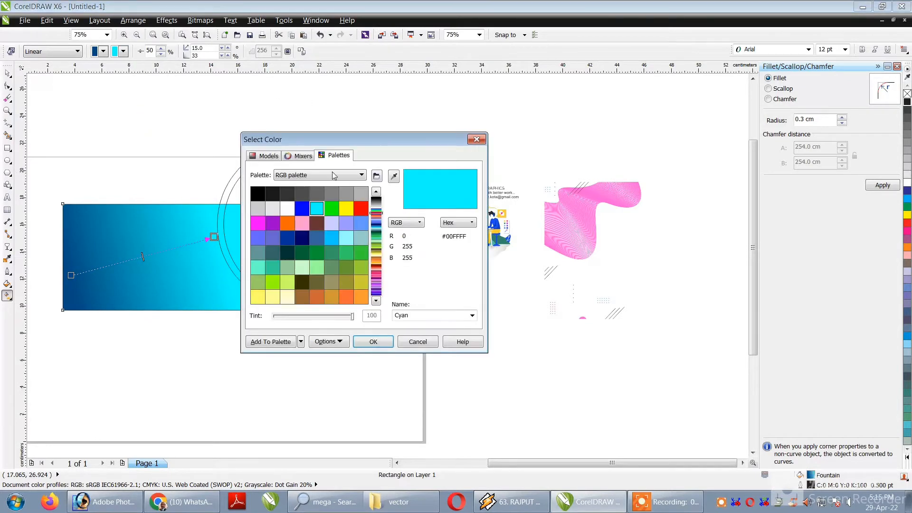
{"action": "left_click", "coordinate": [266, 156]}
{"action": "left_click", "coordinate": [317, 176]}
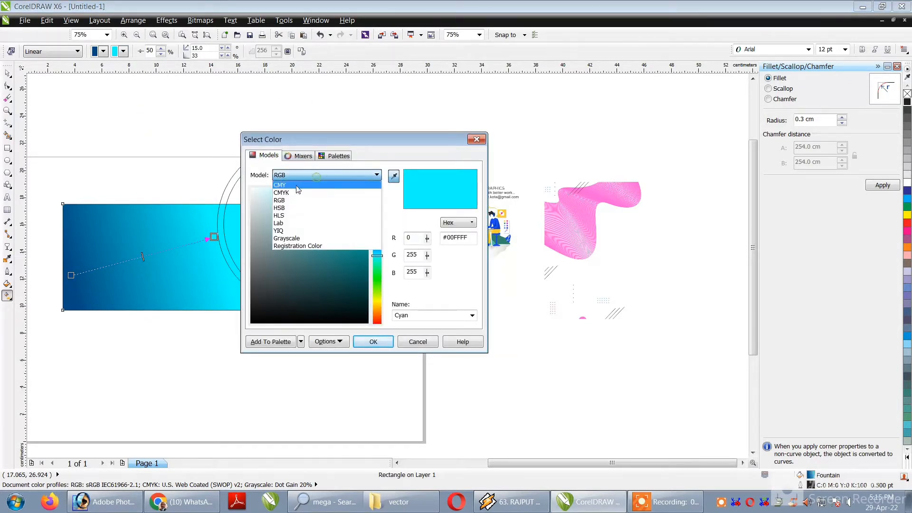
{"action": "left_click", "coordinate": [297, 193]}
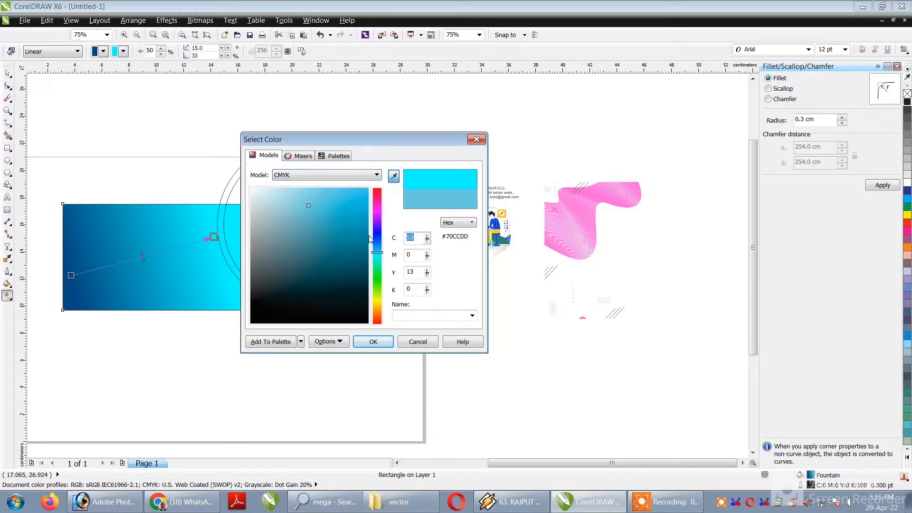
{"action": "type", "text": "100"}
{"action": "key", "text": "Tab"}
{"action": "type", "text": "20"}
{"action": "key", "text": "Tab"}
{"action": "type", "text": "0"}
{"action": "key", "text": "Tab"}
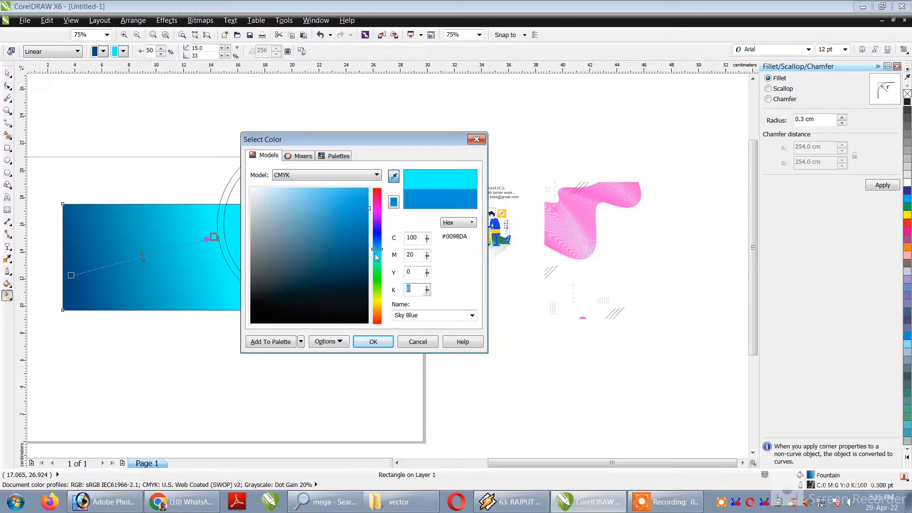
{"action": "left_click", "coordinate": [375, 342]}
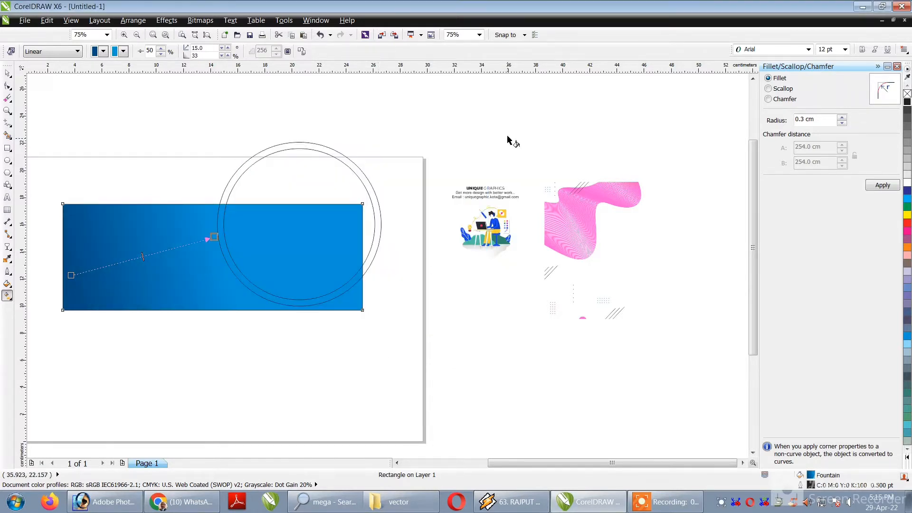
Copy the rectangle's fill onto the outer circle and remove the circle's outline.
{"action": "key", "text": "space"}
{"action": "left_click", "coordinate": [254, 157]}
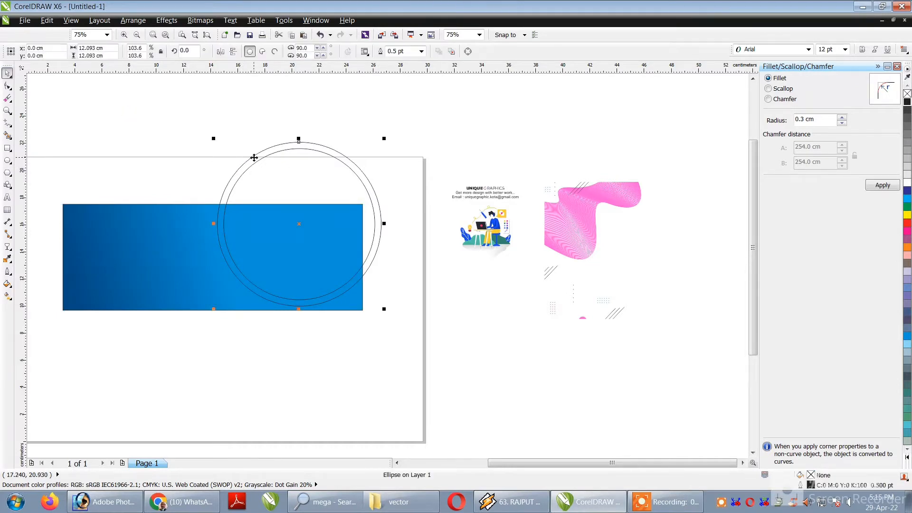
{"action": "left_click_drag", "start_coordinate": [254, 157], "coordinate": [244, 138]}
{"action": "key", "text": "ctrl+z"}
{"action": "left_click", "coordinate": [47, 20]}
{"action": "left_click", "coordinate": [100, 177]}
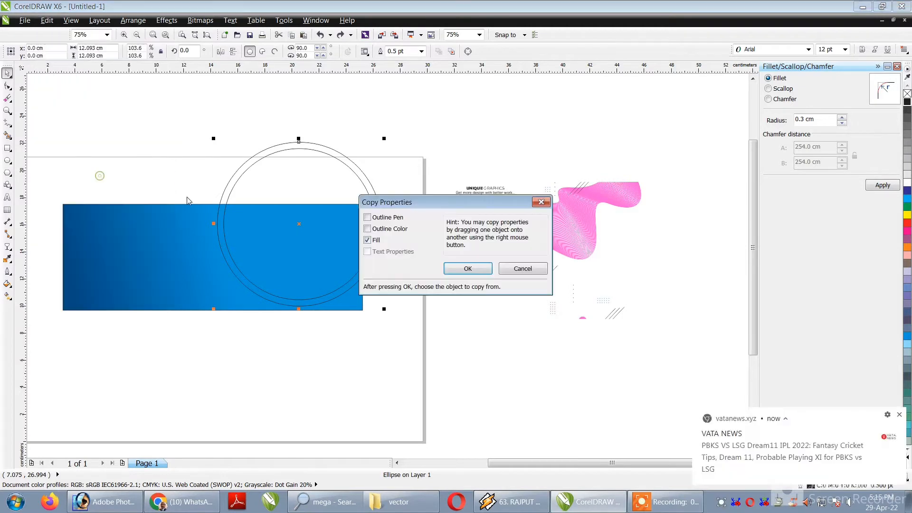
{"action": "left_click", "coordinate": [456, 270]}
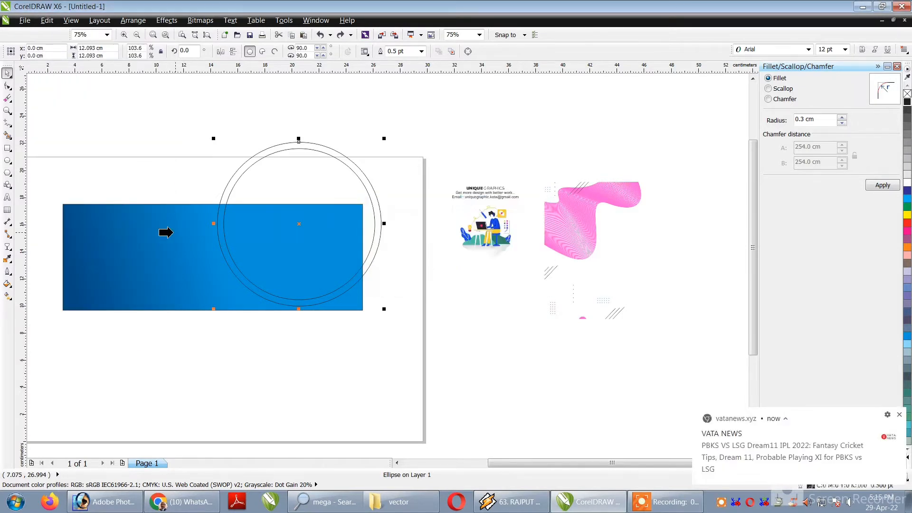
{"action": "left_click", "coordinate": [142, 226]}
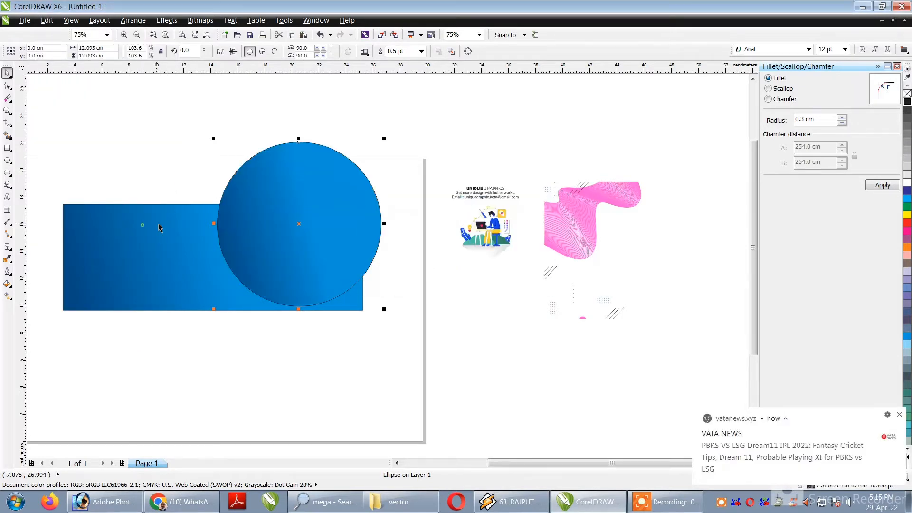
{"action": "right_click", "coordinate": [907, 97]}
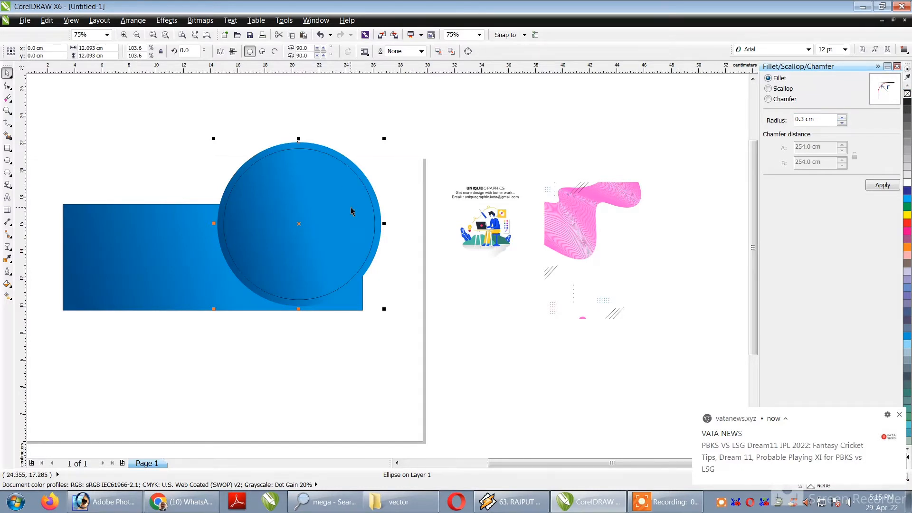
{"action": "key", "text": "Escape"}
{"action": "left_click_drag", "start_coordinate": [294, 217], "coordinate": [328, 204]}
{"action": "key", "text": "ctrl+z"}
Give the inner circle a white 2 pt outline with rounded corners and line caps, placed behind the fill and scaled with the object.
{"action": "left_click", "coordinate": [337, 174]}
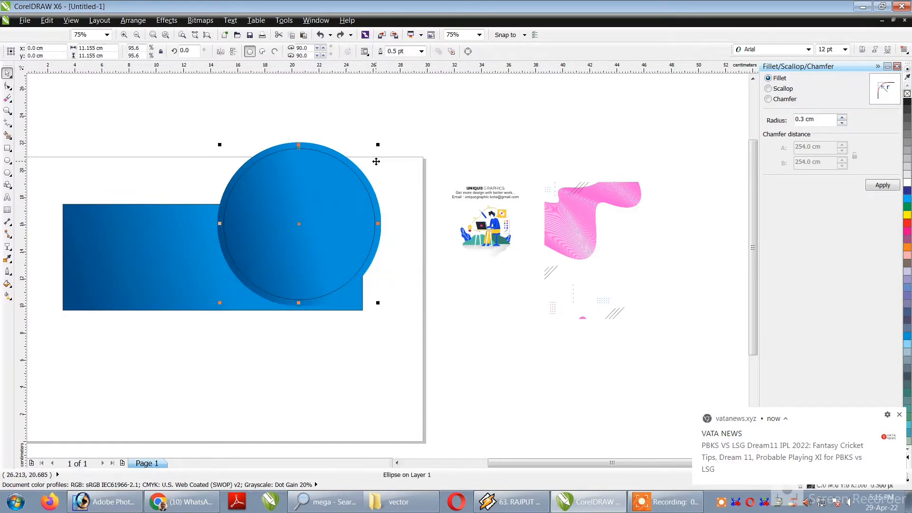
{"action": "left_click", "coordinate": [899, 416]}
{"action": "double_click", "coordinate": [834, 474]}
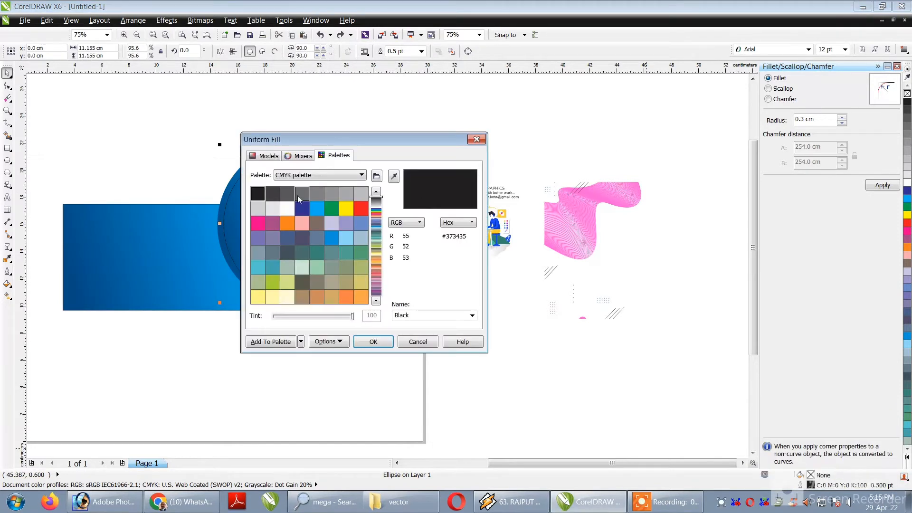
{"action": "key", "text": "Escape"}
{"action": "double_click", "coordinate": [840, 485]}
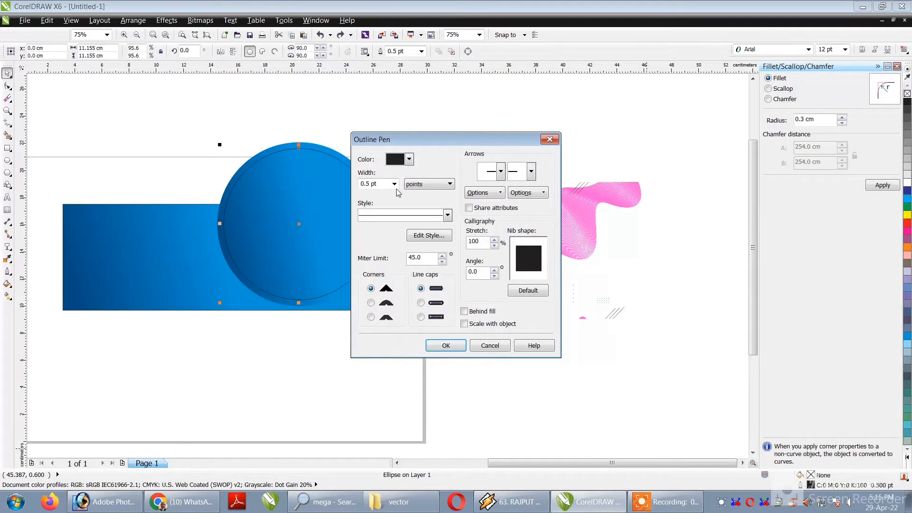
{"action": "double_click", "coordinate": [375, 184]}
{"action": "key", "text": "Tab"}
{"action": "left_click", "coordinate": [371, 302]}
{"action": "left_click", "coordinate": [421, 303]}
{"action": "left_click", "coordinate": [464, 311]}
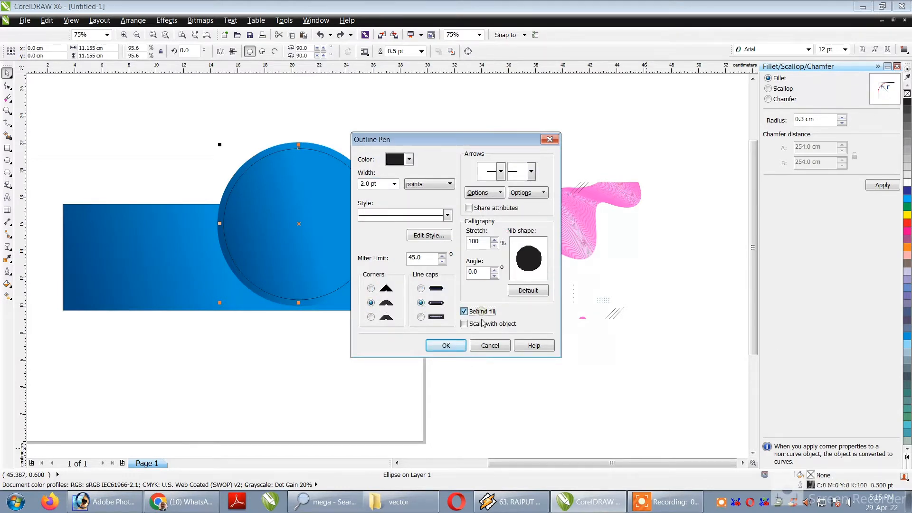
{"action": "left_click", "coordinate": [464, 324]}
{"action": "left_click", "coordinate": [458, 343]}
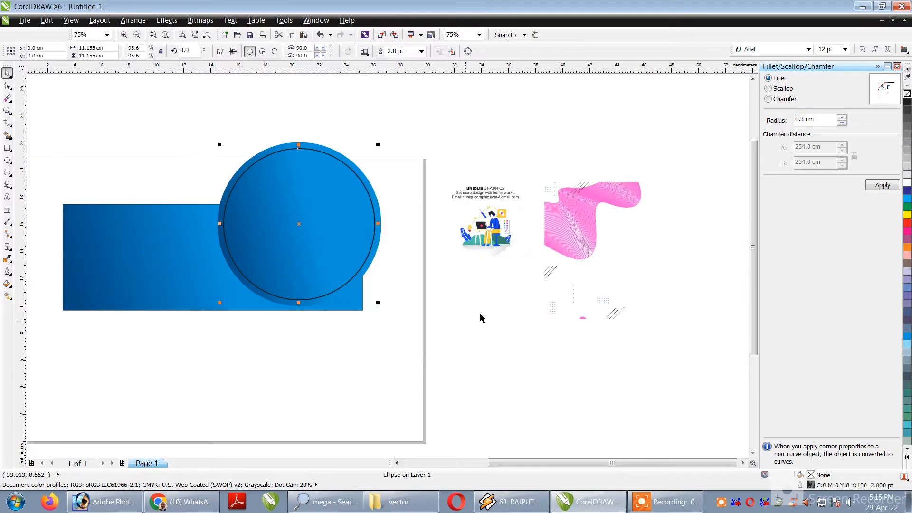
{"action": "right_click", "coordinate": [908, 183]}
PowerClip both circles inside the gradient rectangle.
{"action": "left_click_drag", "start_coordinate": [410, 112], "coordinate": [218, 321]}
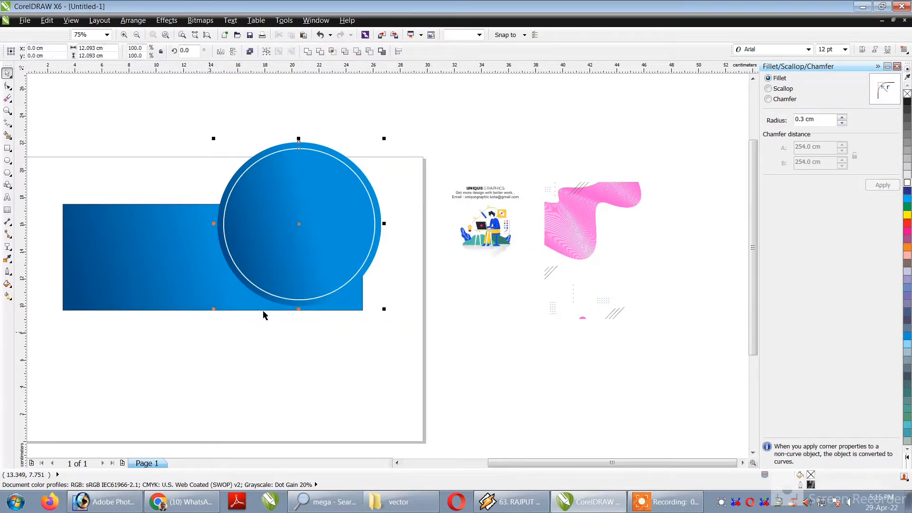
{"action": "right_click", "coordinate": [307, 174]}
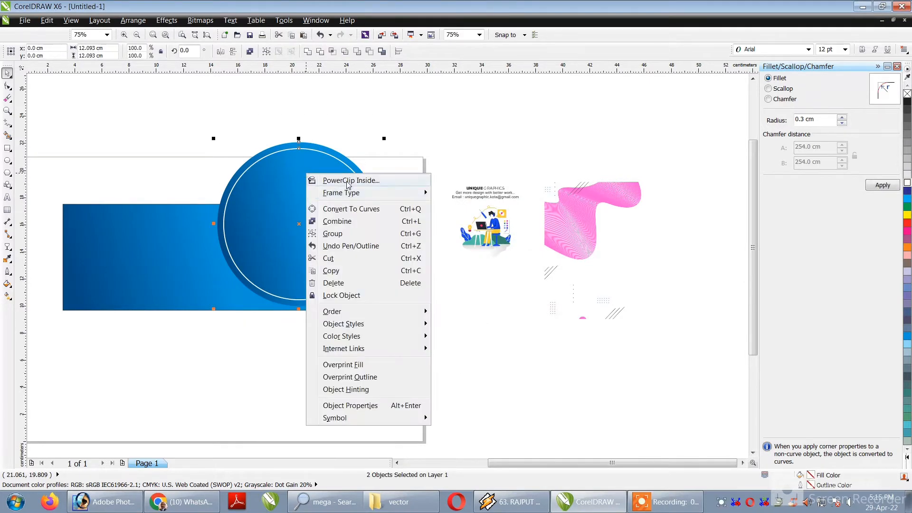
{"action": "left_click", "coordinate": [332, 181]}
{"action": "left_click", "coordinate": [210, 205]}
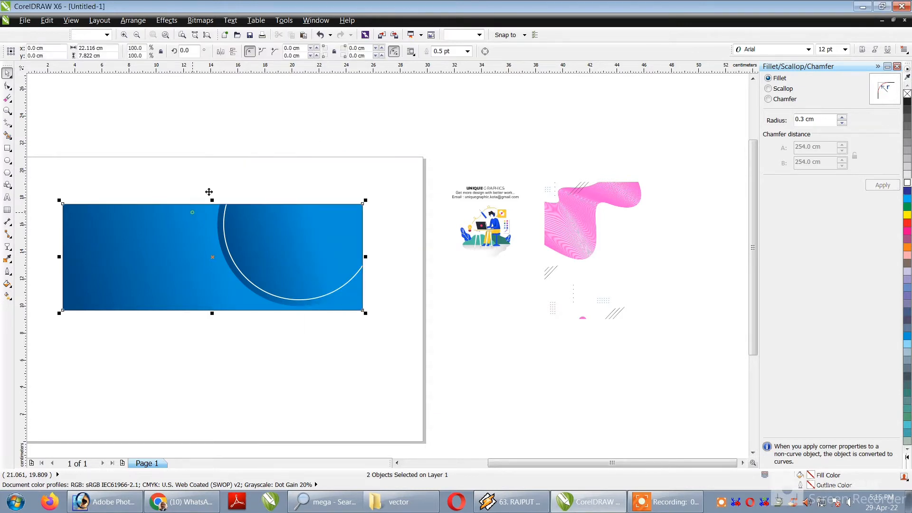
Place the desk-worker illustration over the banner's clipped circle and enlarge it to occupy most of the circle.
{"action": "left_click", "coordinate": [256, 163]}
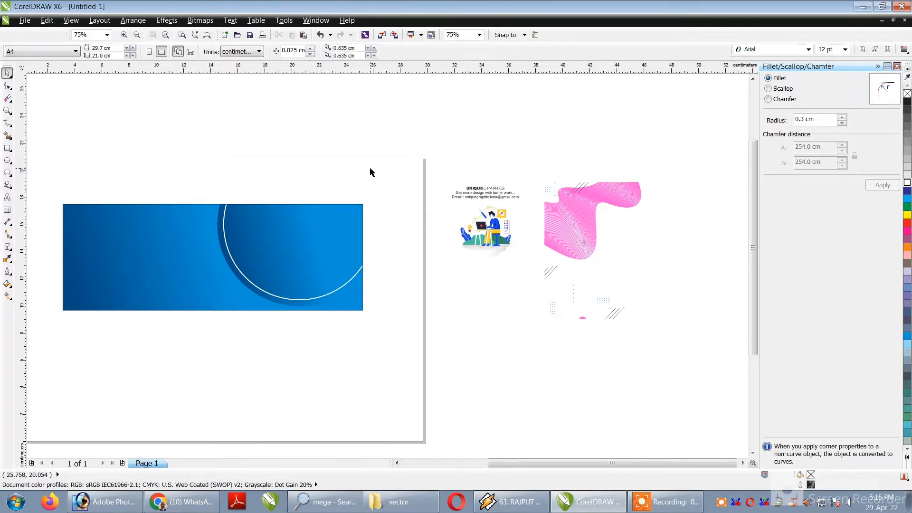
{"action": "left_click_drag", "start_coordinate": [492, 223], "coordinate": [333, 239]}
{"action": "scroll", "coordinate": [272, 260], "scroll_direction": "up", "scroll_amount": 2}
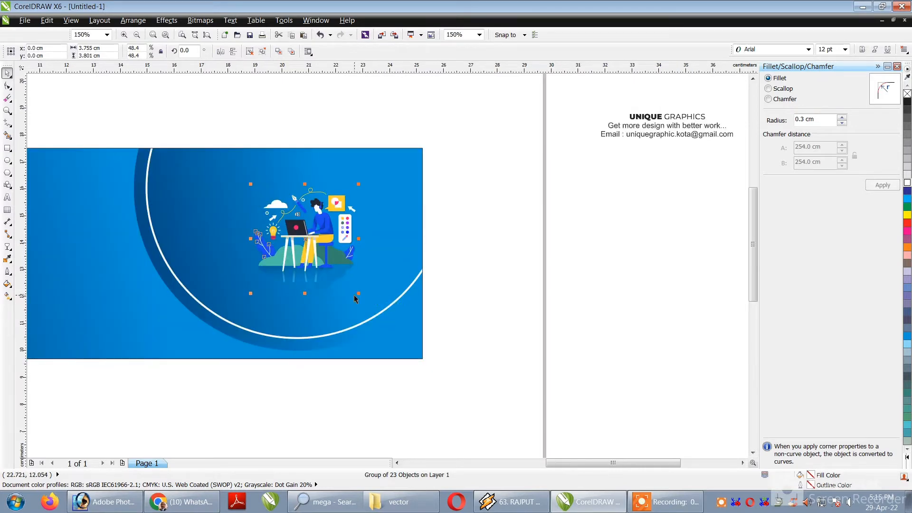
{"action": "left_click_drag", "start_coordinate": [358, 293], "coordinate": [437, 328]}
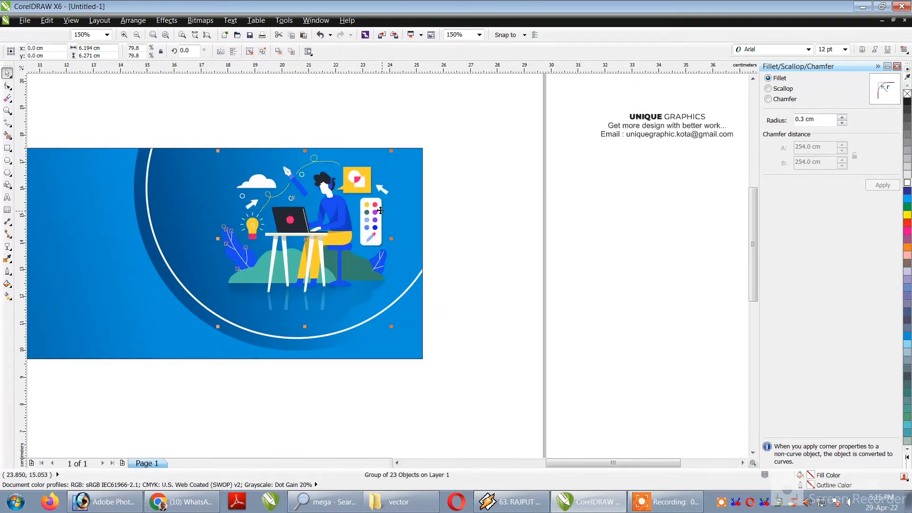
{"action": "left_click_drag", "start_coordinate": [378, 163], "coordinate": [394, 147]}
{"action": "left_click", "coordinate": [478, 247]}
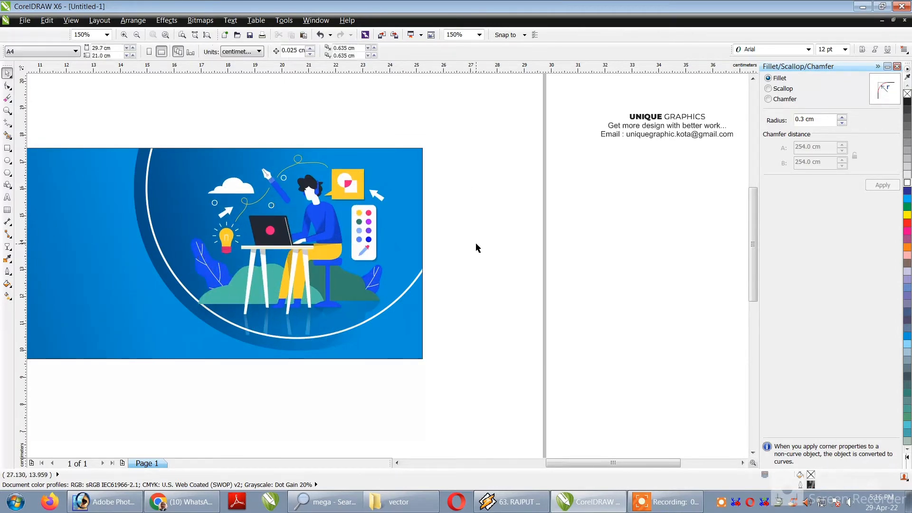
{"action": "scroll", "coordinate": [430, 243], "scroll_direction": "down", "scroll_amount": 1}
{"action": "scroll", "coordinate": [399, 226], "scroll_direction": "up", "scroll_amount": 1}
{"action": "left_click", "coordinate": [399, 225]}
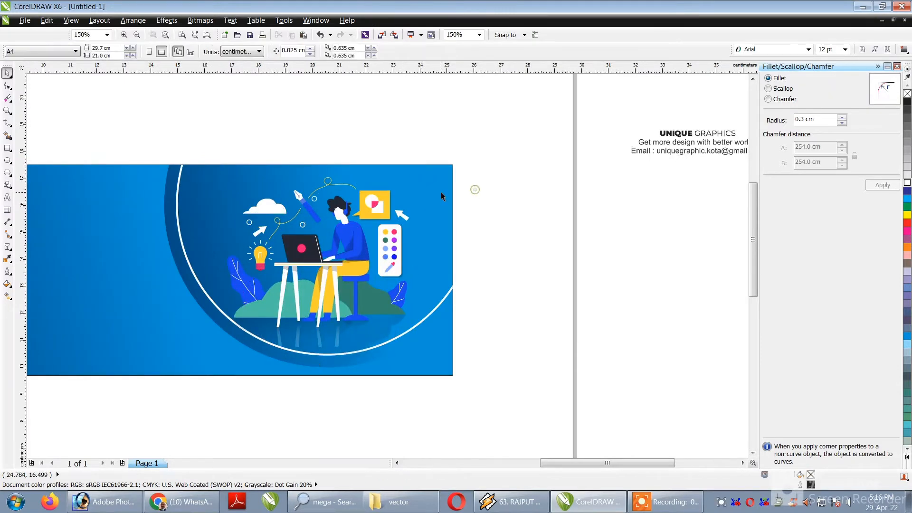
Move the UNIQUE GRAPHICS text from beside the page onto the empty left area of the banner.
{"action": "scroll", "coordinate": [441, 192], "scroll_direction": "down", "scroll_amount": 1}
{"action": "left_click", "coordinate": [567, 170]}
{"action": "left_click", "coordinate": [567, 172]}
{"action": "left_click", "coordinate": [583, 151]}
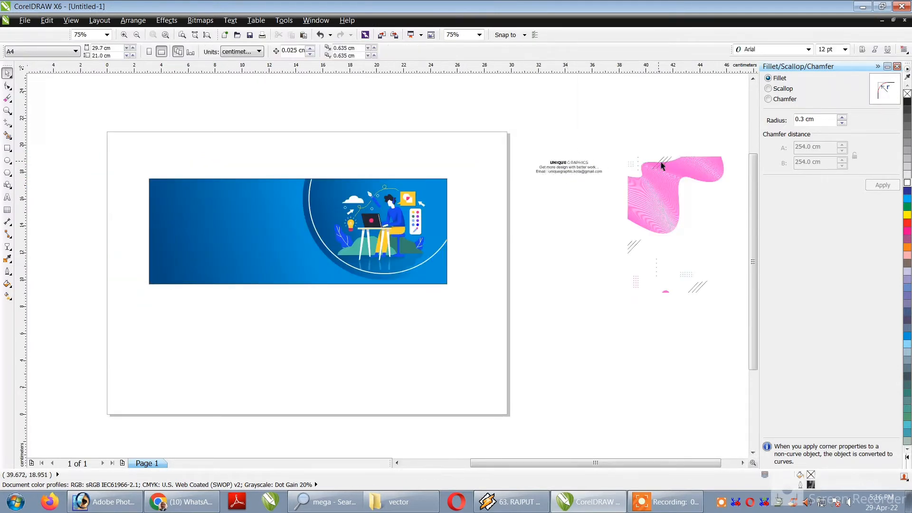
{"action": "left_click", "coordinate": [662, 167]}
{"action": "left_click_drag", "start_coordinate": [575, 162], "coordinate": [244, 214]}
{"action": "scroll", "coordinate": [244, 213], "scroll_direction": "up", "scroll_amount": 1}
{"action": "left_click_drag", "start_coordinate": [344, 123], "coordinate": [156, 264]}
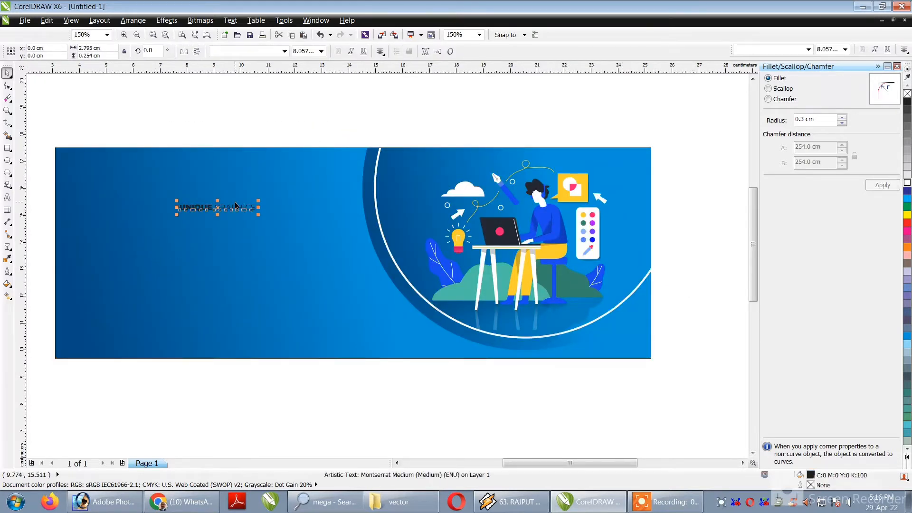
Split the UNIQUE GRAPHICS text into two lines, with GRAPHICS below UNIQUE.
{"action": "double_click", "coordinate": [238, 208]}
{"action": "key", "text": "Left"}
{"action": "key", "text": "Left"}
{"action": "key", "text": "Left"}
{"action": "key", "text": "Left"}
{"action": "key", "text": "Return"}
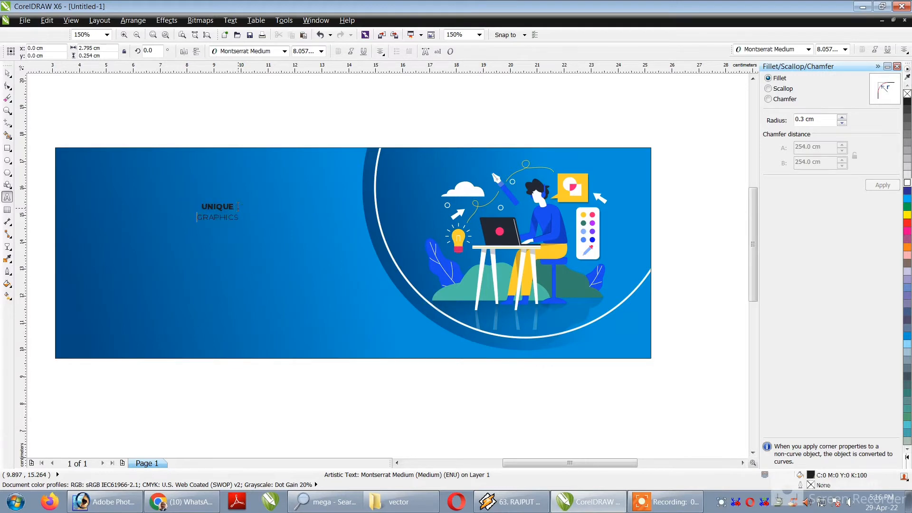
Enlarge the two-line headline to about 8.2 cm wide.
{"action": "key", "text": "ctrl+a"}
{"action": "key", "text": "ctrl+space"}
{"action": "left_click_drag", "start_coordinate": [242, 225], "coordinate": [337, 255]}
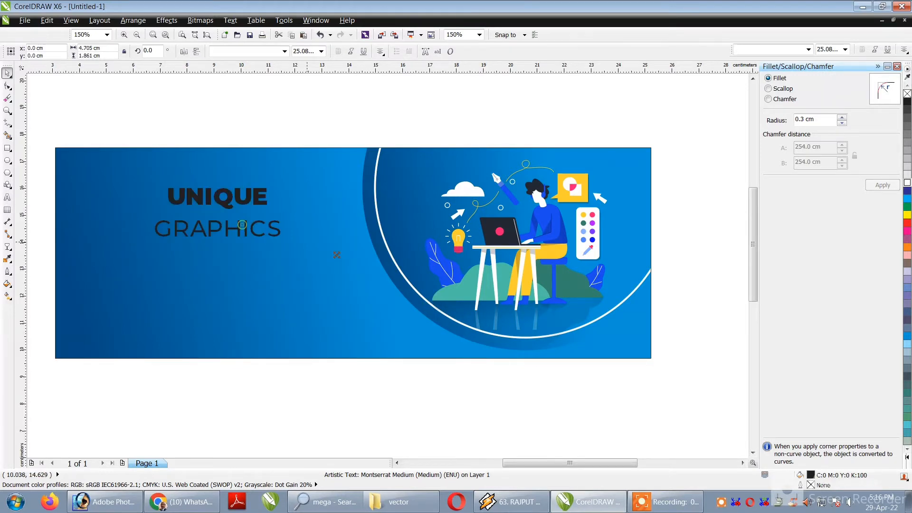
{"action": "scroll", "coordinate": [271, 251], "scroll_direction": "down", "scroll_amount": 1}
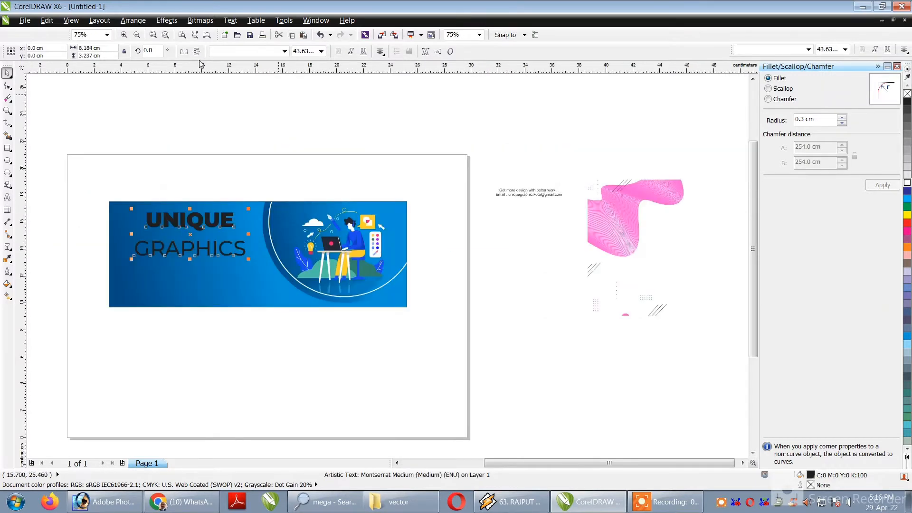
Break the headline apart into separate UNIQUE and GRAPHICS text objects.
{"action": "right_click", "coordinate": [186, 221]}
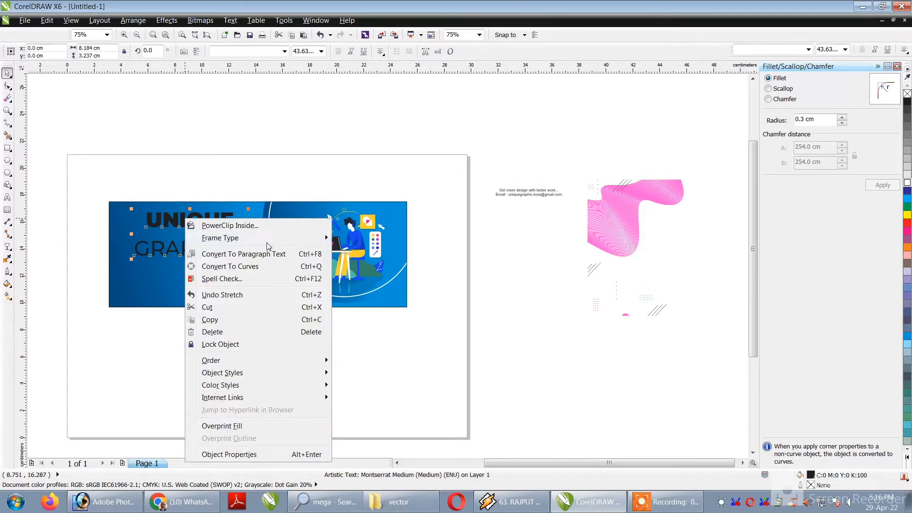
{"action": "left_click", "coordinate": [171, 250]}
{"action": "key", "text": "ctrl+k"}
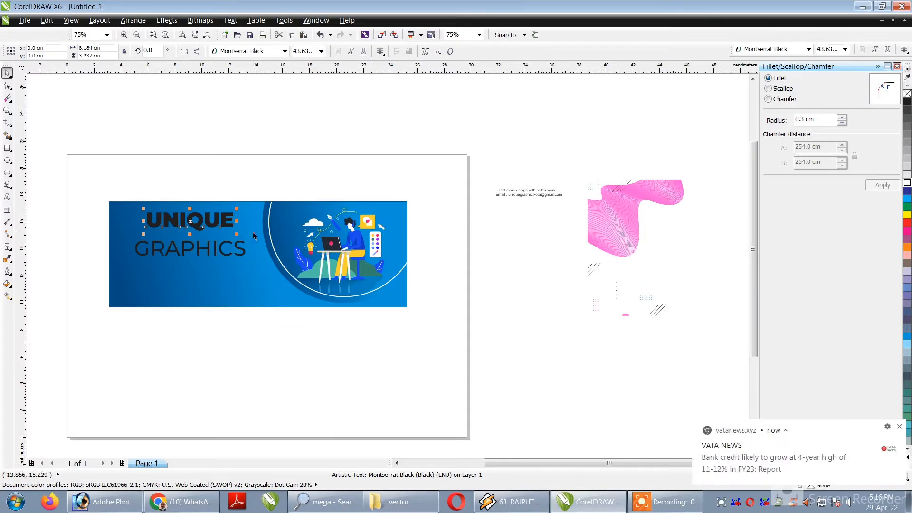
Make GRAPHICS narrower than UNIQUE, centred beneath it, and scale both lines together to about 7.7 cm wide.
{"action": "left_click_drag", "start_coordinate": [237, 236], "coordinate": [211, 244]}
{"action": "left_click", "coordinate": [241, 250]}
{"action": "left_click", "coordinate": [213, 227], "text": "shift"}
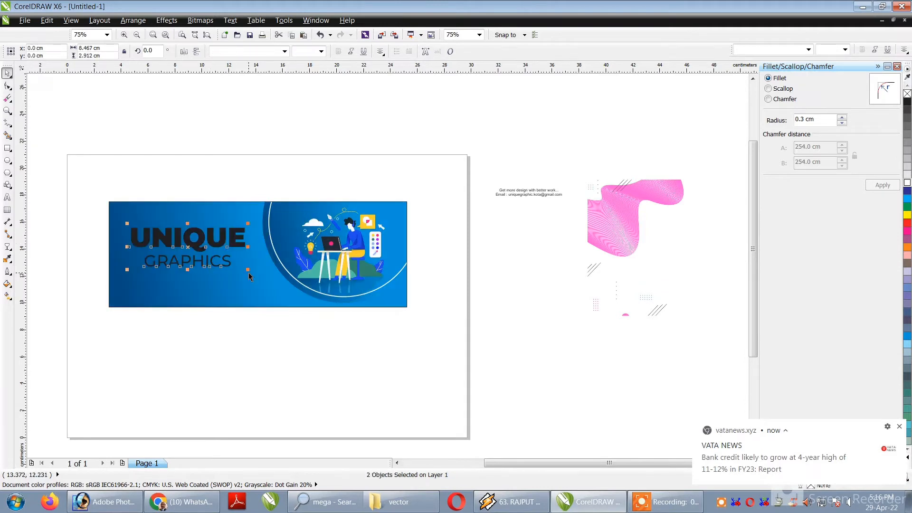
{"action": "left_click_drag", "start_coordinate": [249, 273], "coordinate": [244, 271]}
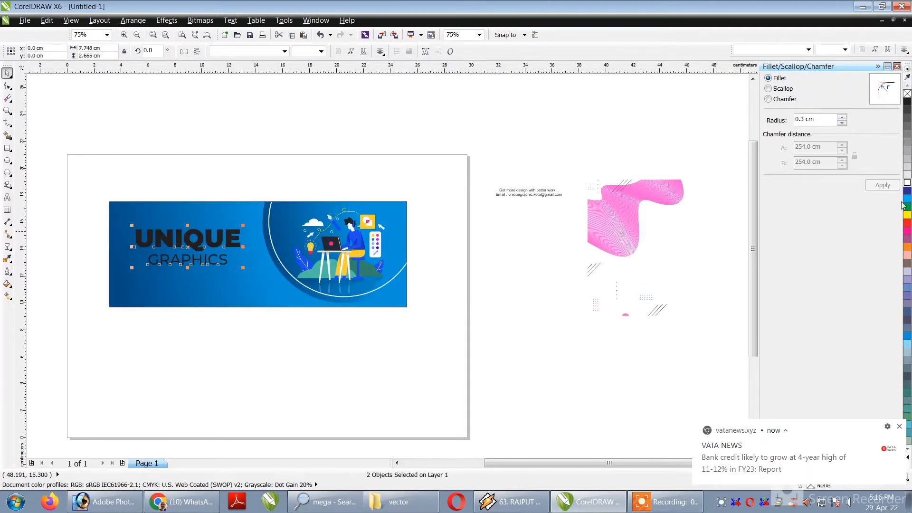
Fill both headline lines with white and scale them down slightly on the left part of the banner.
{"action": "left_click", "coordinate": [908, 182]}
{"action": "scroll", "coordinate": [208, 268], "scroll_direction": "down", "scroll_amount": 1}
{"action": "scroll", "coordinate": [222, 269], "scroll_direction": "up", "scroll_amount": 1}
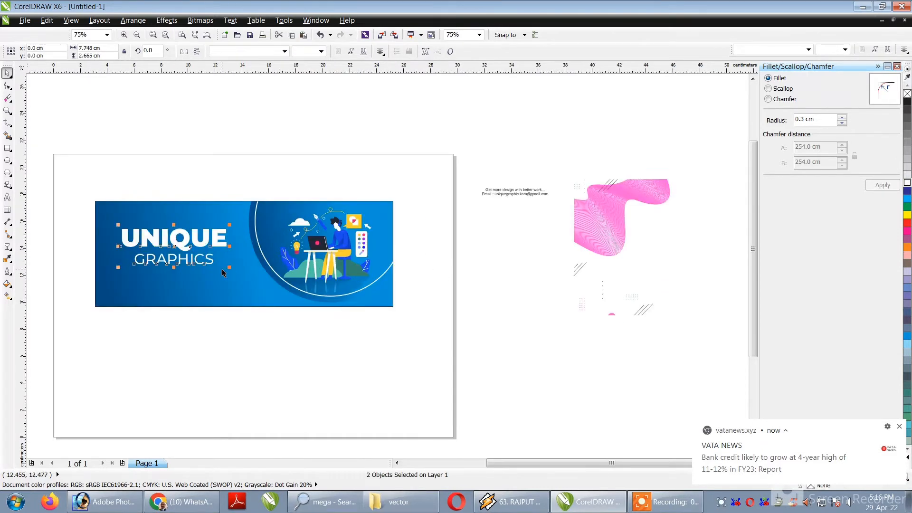
{"action": "left_click_drag", "start_coordinate": [229, 267], "coordinate": [218, 239]}
{"action": "left_click", "coordinate": [207, 165]}
Place the "Get more design with better work..." tagline centred above UNIQUE and fill it with white.
{"action": "left_click_drag", "start_coordinate": [510, 190], "coordinate": [209, 267]}
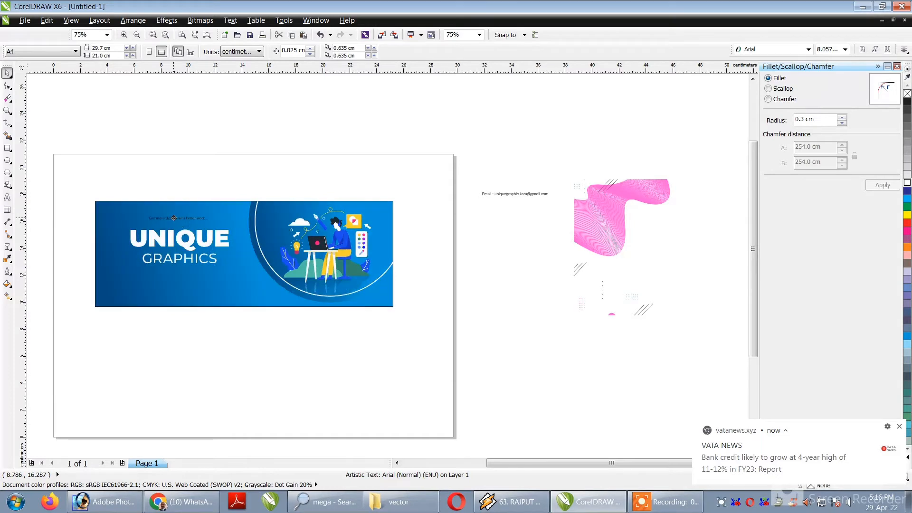
{"action": "left_click", "coordinate": [180, 231], "text": "shift"}
{"action": "left_click_drag", "start_coordinate": [89, 167], "coordinate": [266, 237]}
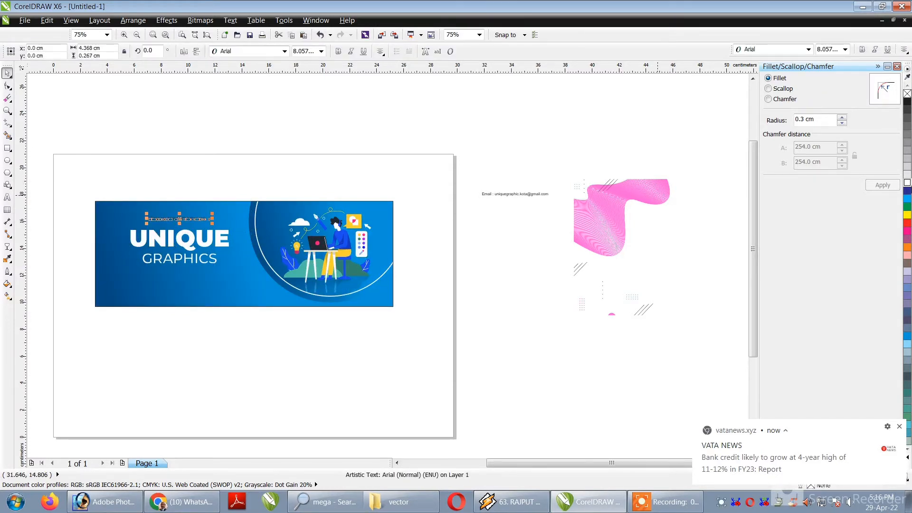
{"action": "left_click", "coordinate": [908, 183]}
{"action": "left_click", "coordinate": [601, 92]}
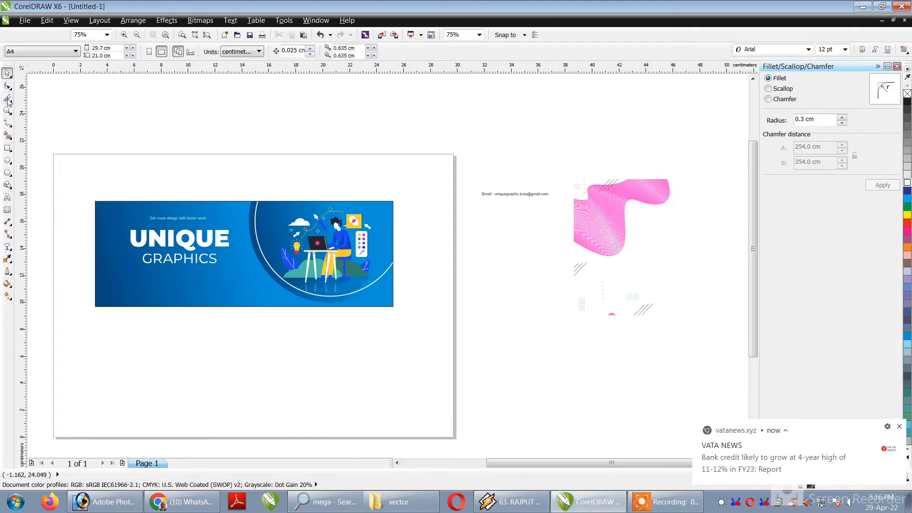
Draw a horizontal Freehand line about 9.9 cm long between the tagline and UNIQUE, with a white outline.
{"action": "left_click", "coordinate": [8, 102]}
{"action": "left_click", "coordinate": [7, 123]}
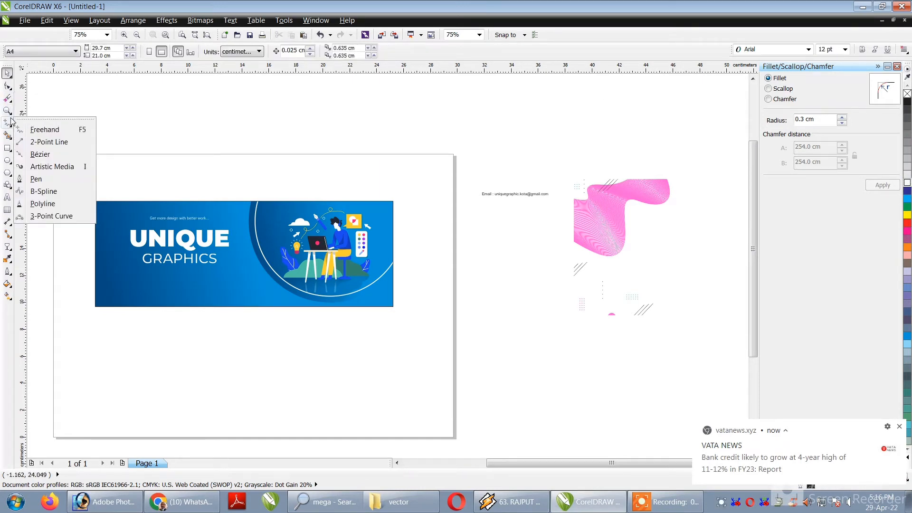
{"action": "left_click", "coordinate": [27, 129]}
{"action": "left_click", "coordinate": [111, 222]}
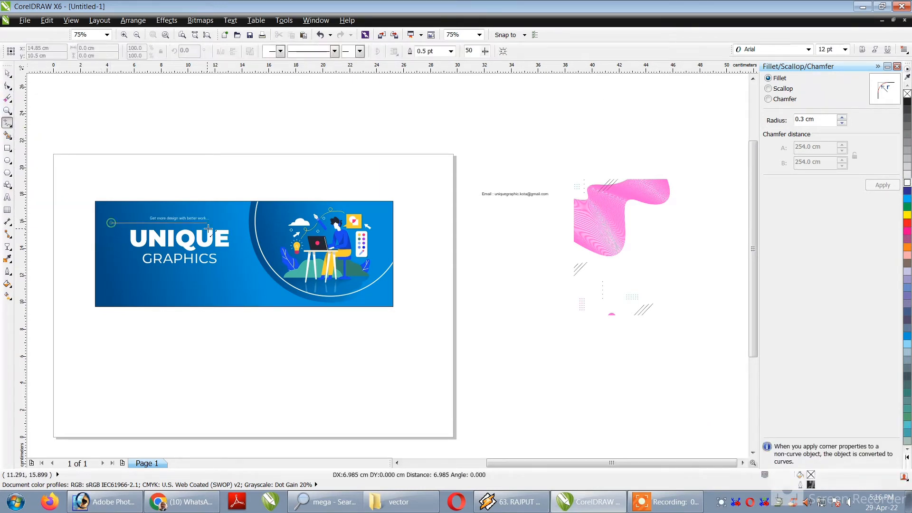
{"action": "left_click", "coordinate": [247, 232], "text": "ctrl"}
{"action": "key", "text": "space"}
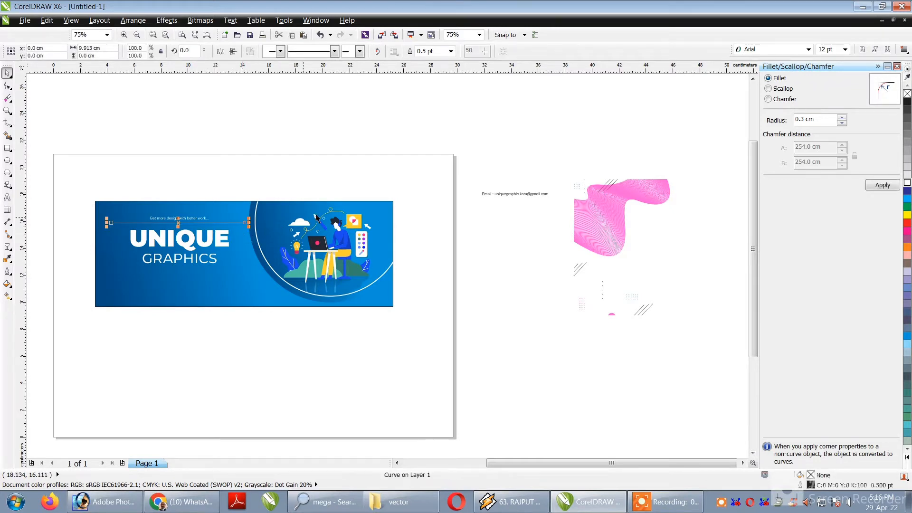
{"action": "right_click", "coordinate": [907, 185]}
{"action": "key", "text": "space"}
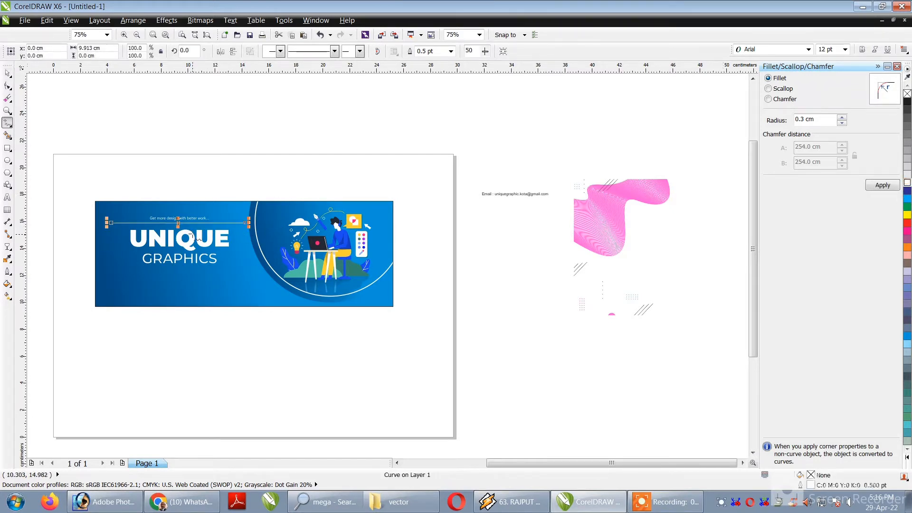
{"action": "key", "text": "space"}
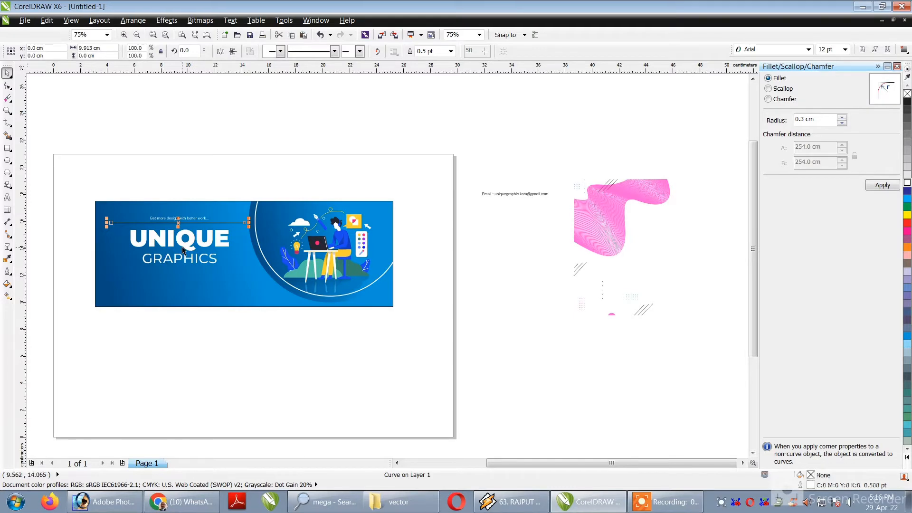
Raise the tagline slightly to widen the gap between it and the white line.
{"action": "left_click", "coordinate": [189, 183]}
{"action": "scroll", "coordinate": [205, 225], "scroll_direction": "up", "scroll_amount": 1}
{"action": "left_click", "coordinate": [189, 211]}
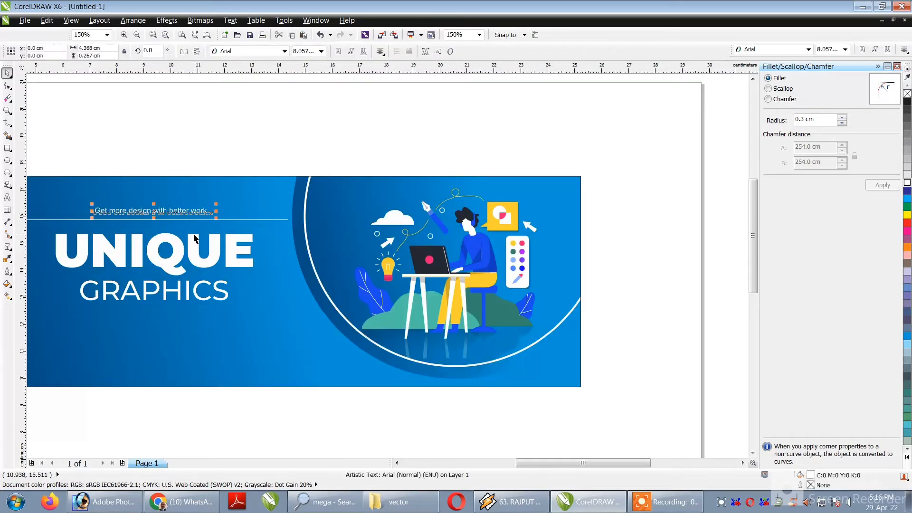
{"action": "scroll", "coordinate": [194, 237], "scroll_direction": "up", "scroll_amount": 1}
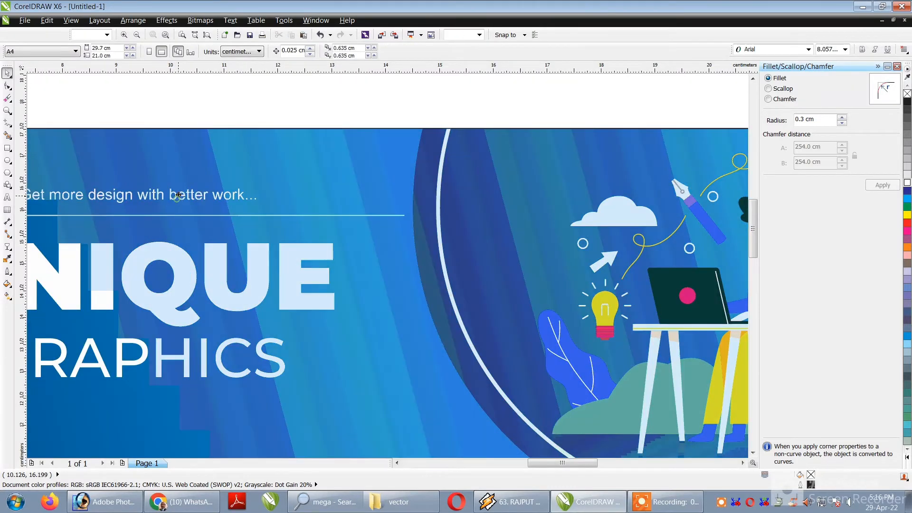
Move the e-mail text into the banner's bottom-left corner and fill it with white.
{"action": "scroll", "coordinate": [227, 208], "scroll_direction": "down", "scroll_amount": 3}
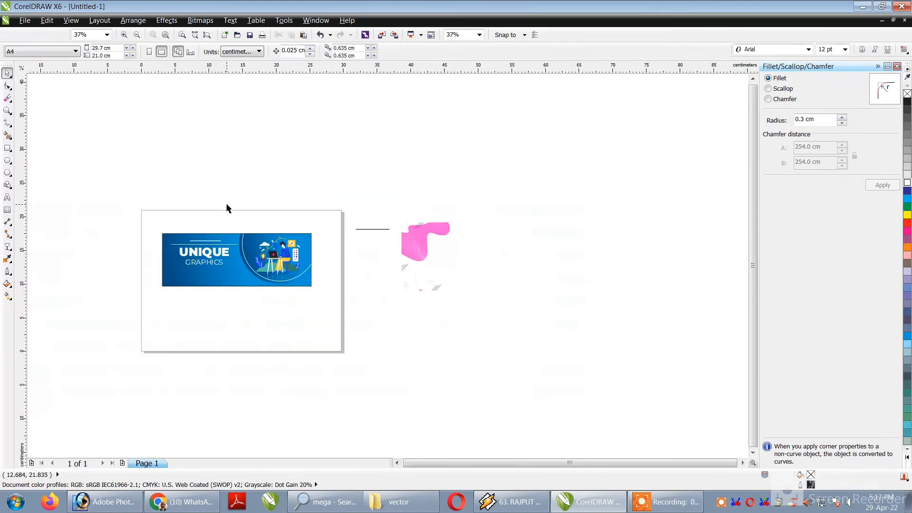
{"action": "left_click_drag", "start_coordinate": [384, 228], "coordinate": [215, 282]}
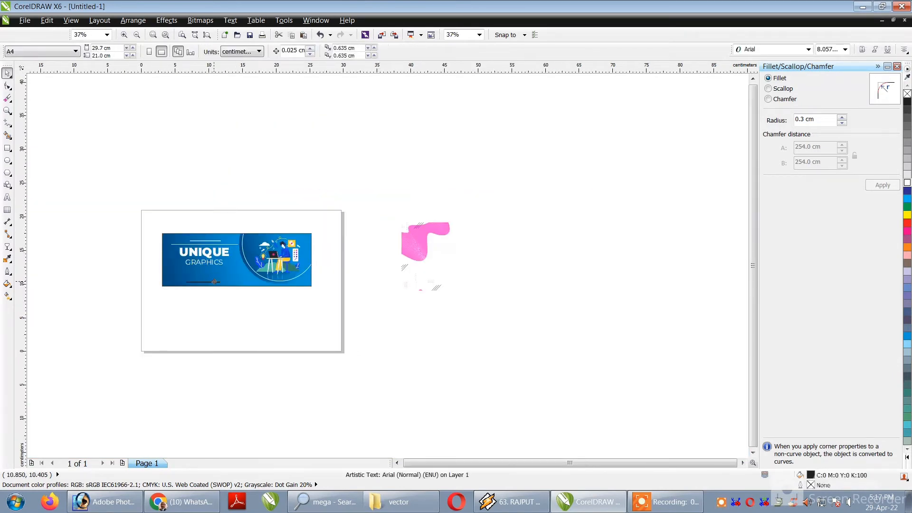
{"action": "scroll", "coordinate": [214, 283], "scroll_direction": "up", "scroll_amount": 2}
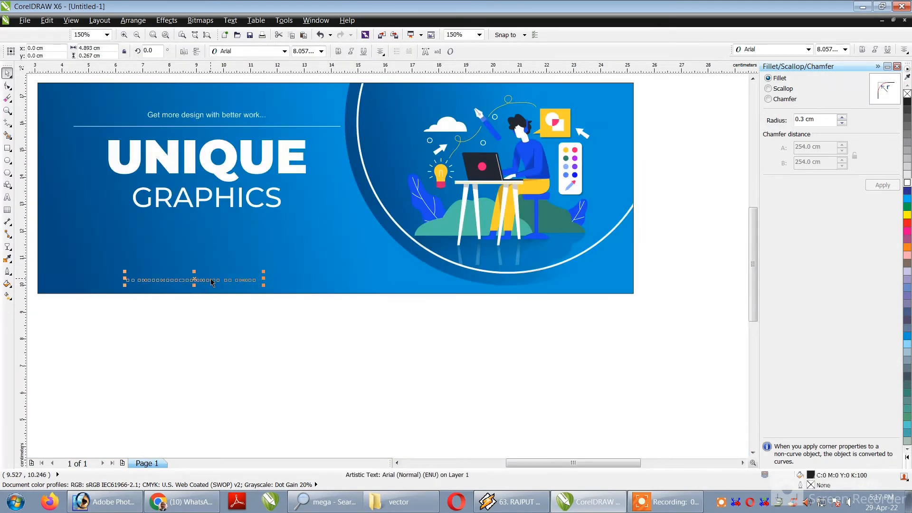
{"action": "left_click_drag", "start_coordinate": [213, 281], "coordinate": [134, 284]}
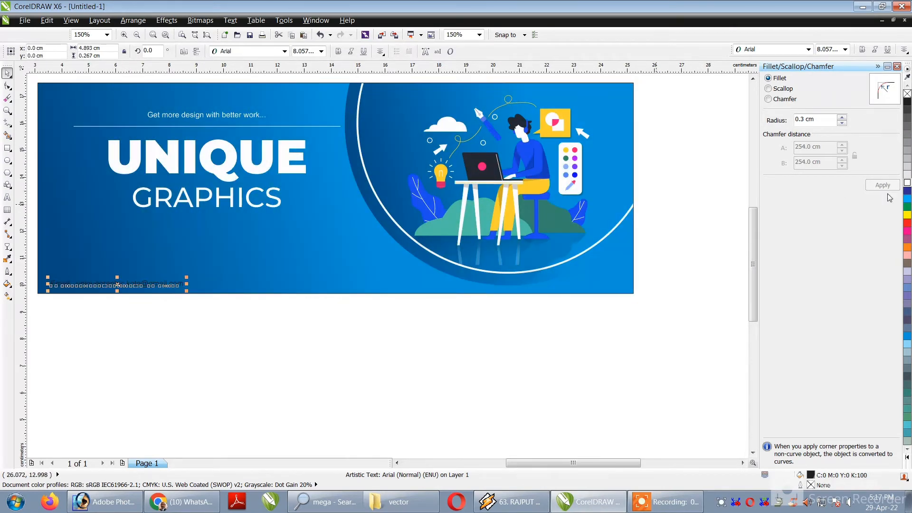
{"action": "left_click", "coordinate": [907, 184]}
{"action": "left_click", "coordinate": [204, 296]}
Group the tagline, white line and both headline lines, and move the group slightly down on the banner.
{"action": "scroll", "coordinate": [204, 295], "scroll_direction": "down", "scroll_amount": 1}
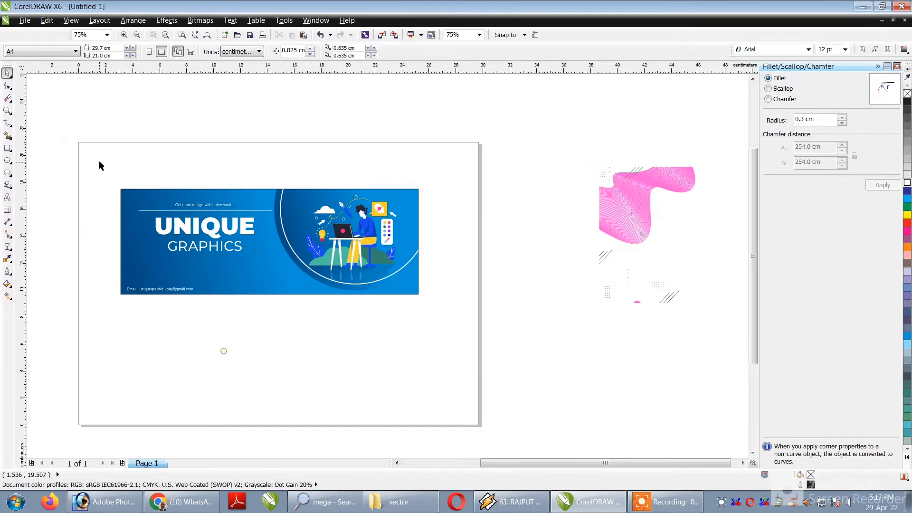
{"action": "left_click_drag", "start_coordinate": [99, 162], "coordinate": [286, 263]}
{"action": "left_click_drag", "start_coordinate": [249, 220], "coordinate": [246, 235]}
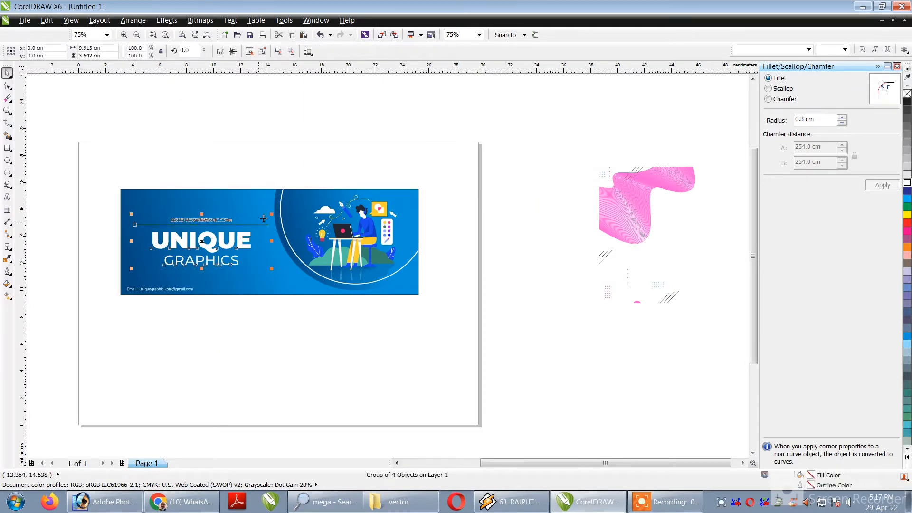
Shorten the white line inside the headline group, keeping it centred above UNIQUE.
{"action": "left_click", "coordinate": [264, 223], "text": "ctrl"}
{"action": "left_click", "coordinate": [264, 224], "text": "ctrl"}
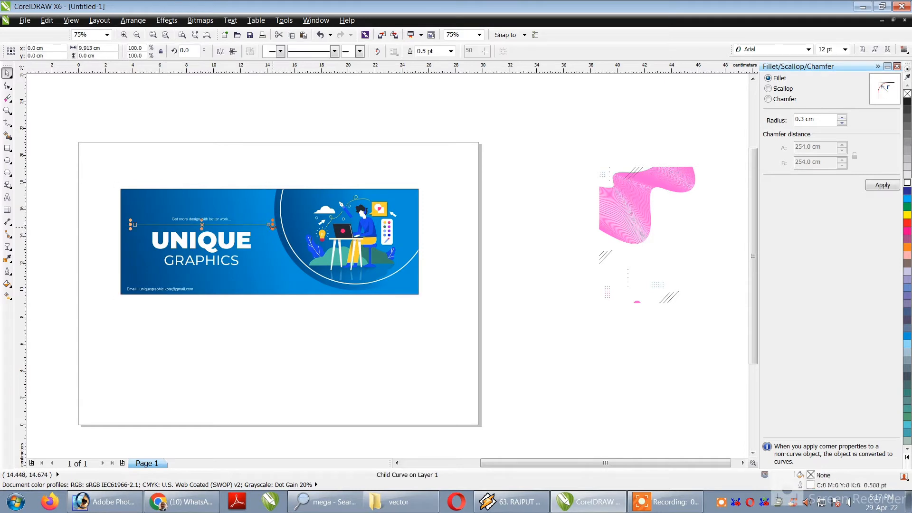
{"action": "left_click_drag", "start_coordinate": [272, 225], "coordinate": [261, 229]}
{"action": "left_click", "coordinate": [249, 165]}
Move the pink wave artwork over the banner's left part and PowerClip it inside the banner.
{"action": "scroll", "coordinate": [248, 164], "scroll_direction": "down", "scroll_amount": 1}
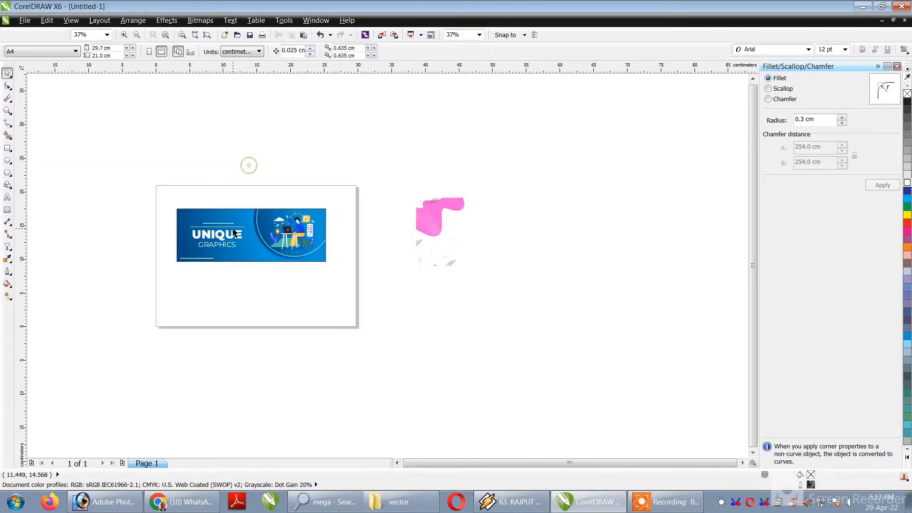
{"action": "left_click", "coordinate": [170, 180]}
{"action": "left_click", "coordinate": [8, 110]}
{"action": "left_click_drag", "start_coordinate": [132, 150], "coordinate": [527, 285]}
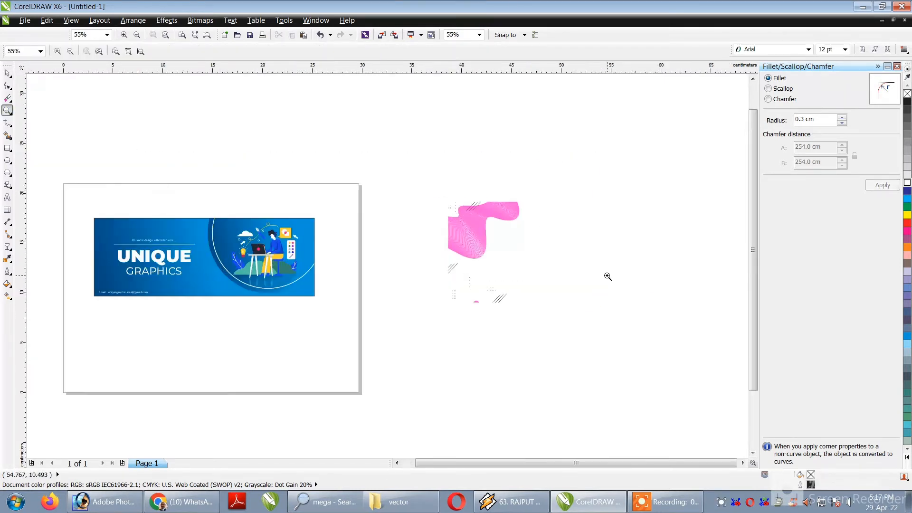
{"action": "left_click", "coordinate": [7, 74]}
{"action": "left_click", "coordinate": [475, 228]}
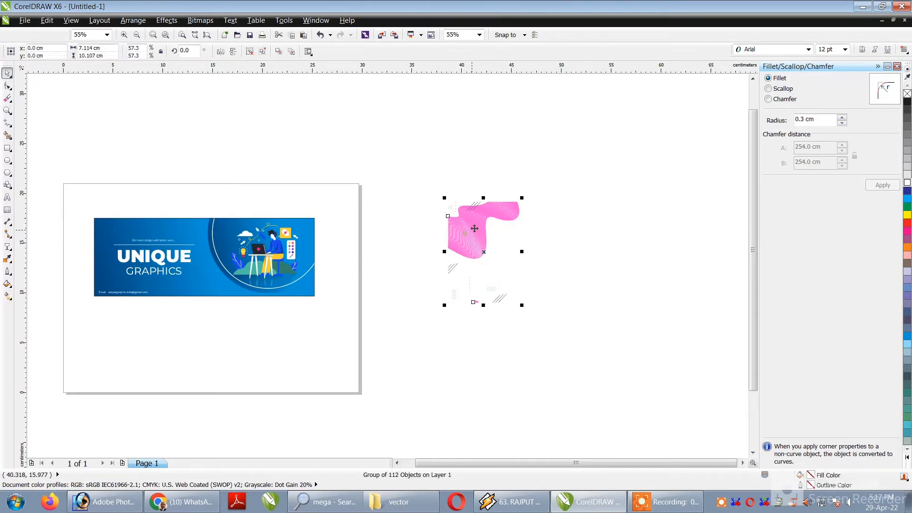
{"action": "left_click_drag", "start_coordinate": [475, 229], "coordinate": [117, 244]}
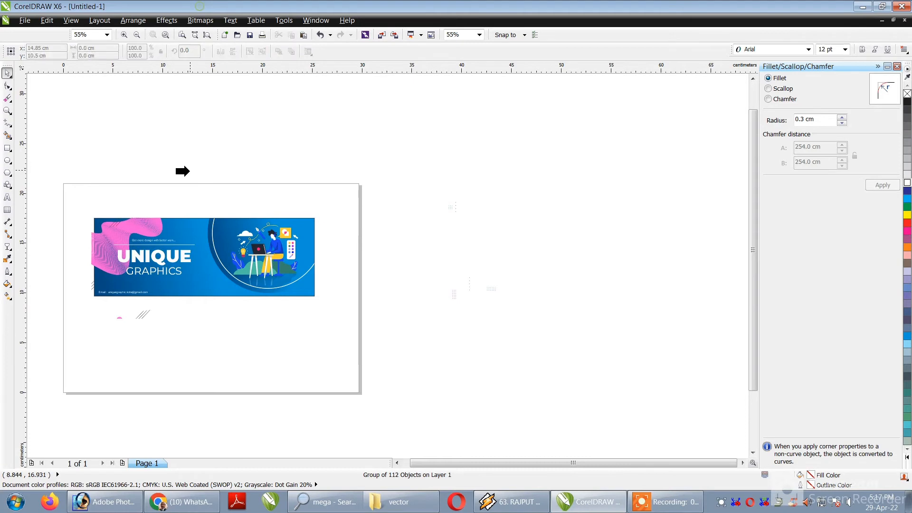
{"action": "left_click", "coordinate": [191, 223]}
Open the banner's PowerClip contents, enlarge the wave artwork to about 7.7 × 11 cm and ungroup it.
{"action": "left_click", "coordinate": [191, 223], "text": "ctrl"}
{"action": "left_click", "coordinate": [156, 224]}
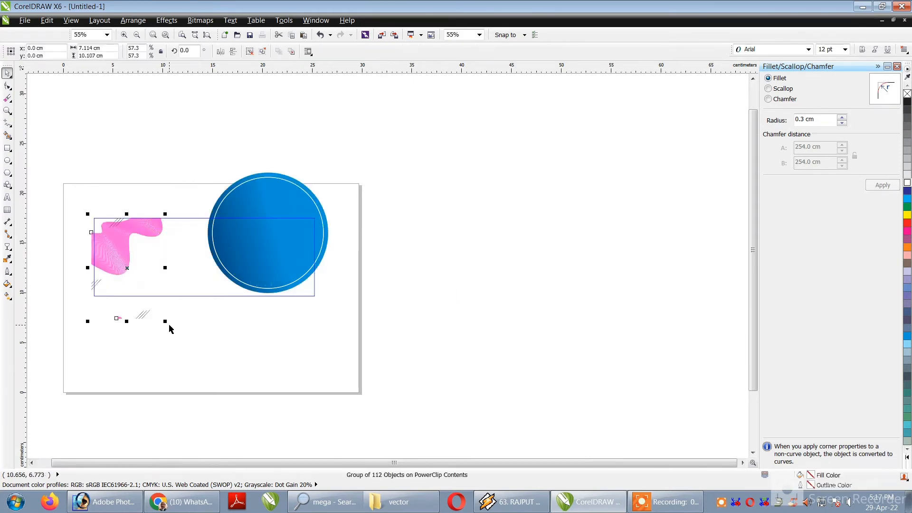
{"action": "left_click_drag", "start_coordinate": [165, 321], "coordinate": [171, 330]}
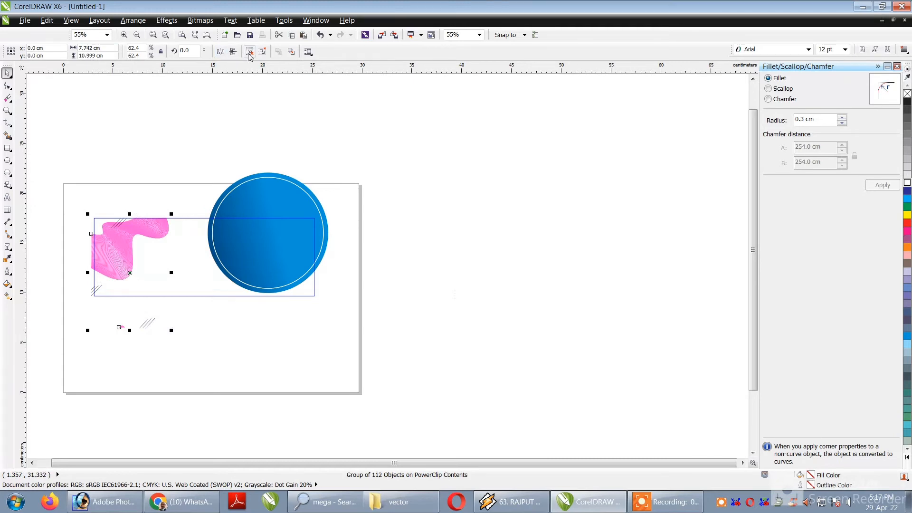
{"action": "left_click", "coordinate": [248, 54]}
{"action": "left_click", "coordinate": [226, 121]}
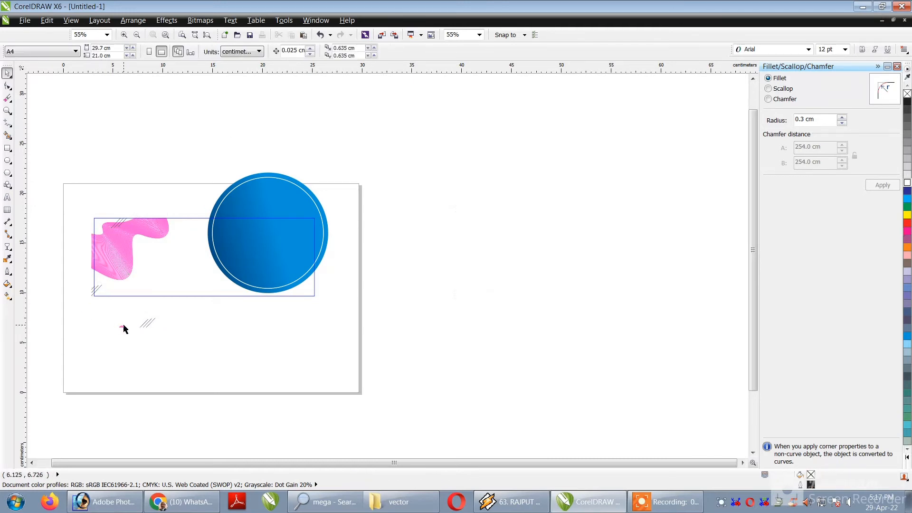
Delete the stray pink fragment, move the diagonal lines below the banner up inside its frame, and finish editing the contents.
{"action": "left_click", "coordinate": [124, 328]}
{"action": "left_click_drag", "start_coordinate": [82, 372], "coordinate": [193, 286]}
{"action": "left_click", "coordinate": [120, 307]}
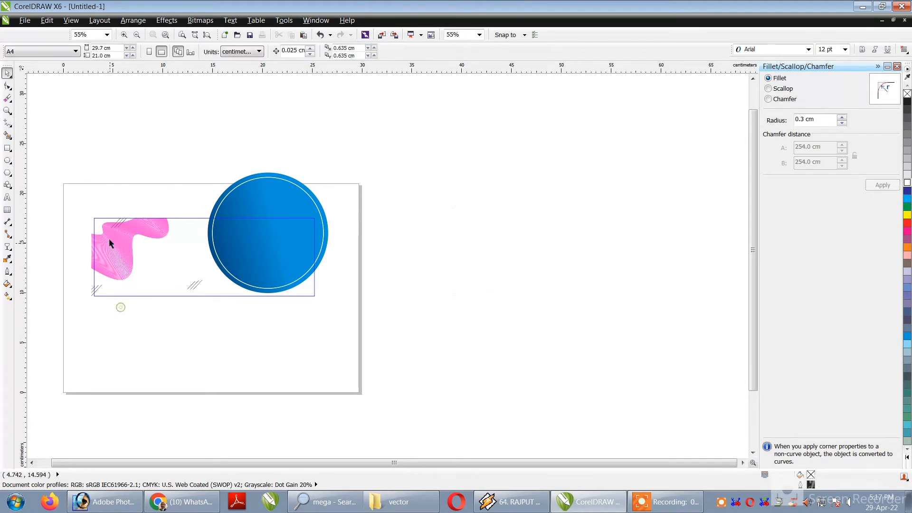
{"action": "scroll", "coordinate": [109, 240], "scroll_direction": "up", "scroll_amount": 1}
{"action": "scroll", "coordinate": [149, 245], "scroll_direction": "down", "scroll_amount": 1}
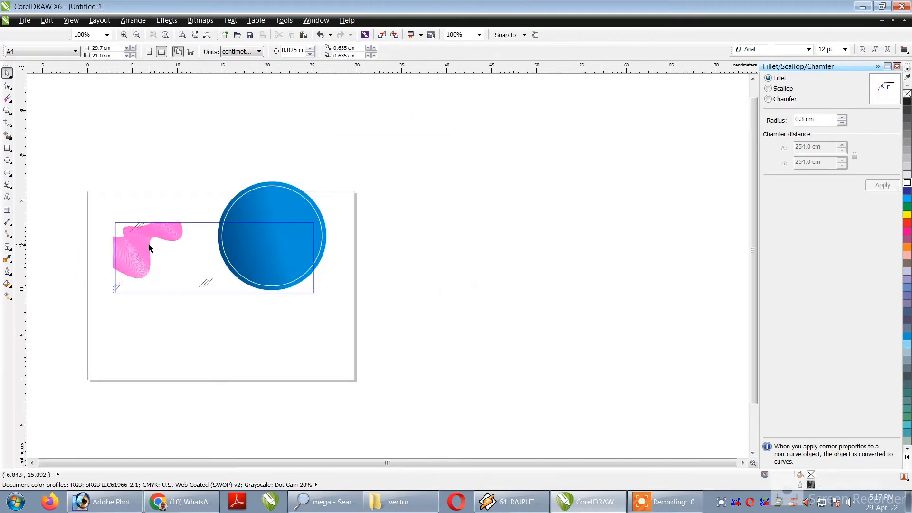
{"action": "left_click", "coordinate": [366, 310], "text": "ctrl"}
Move the remaining dot-pattern group onto the banner's middle and PowerClip it inside the banner.
{"action": "left_click", "coordinate": [417, 230]}
{"action": "left_click_drag", "start_coordinate": [411, 179], "coordinate": [533, 291]}
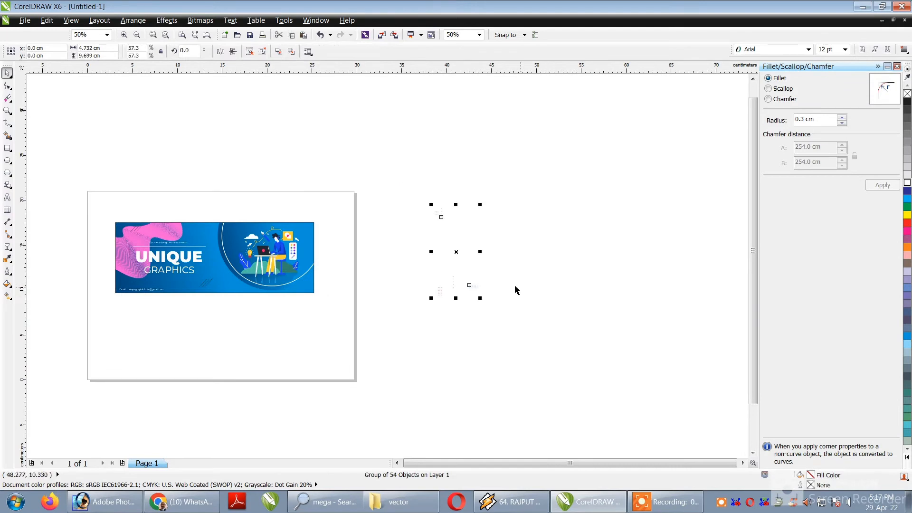
{"action": "left_click_drag", "start_coordinate": [473, 287], "coordinate": [222, 302]}
{"action": "scroll", "coordinate": [260, 302], "scroll_direction": "up", "scroll_amount": 1}
{"action": "right_click", "coordinate": [265, 294]}
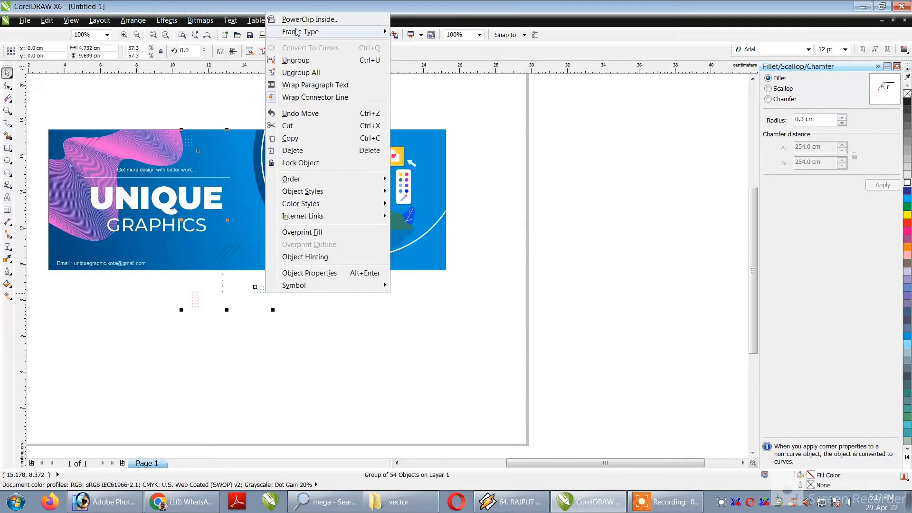
{"action": "left_click", "coordinate": [285, 17]}
{"action": "left_click", "coordinate": [120, 260]}
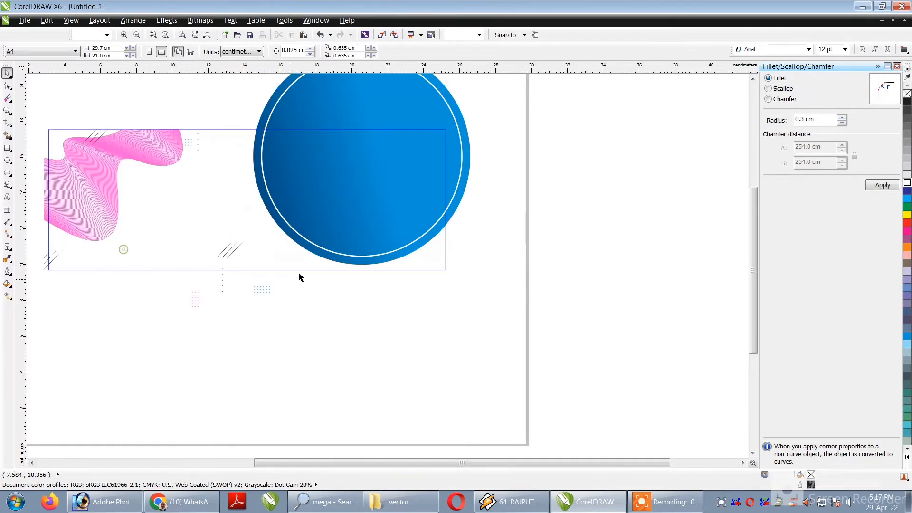
Ungroup the dot patterns and spread the dot clusters along the upper and lower parts of the banner frame, beside the circle.
{"action": "left_click_drag", "start_coordinate": [224, 323], "coordinate": [256, 316]}
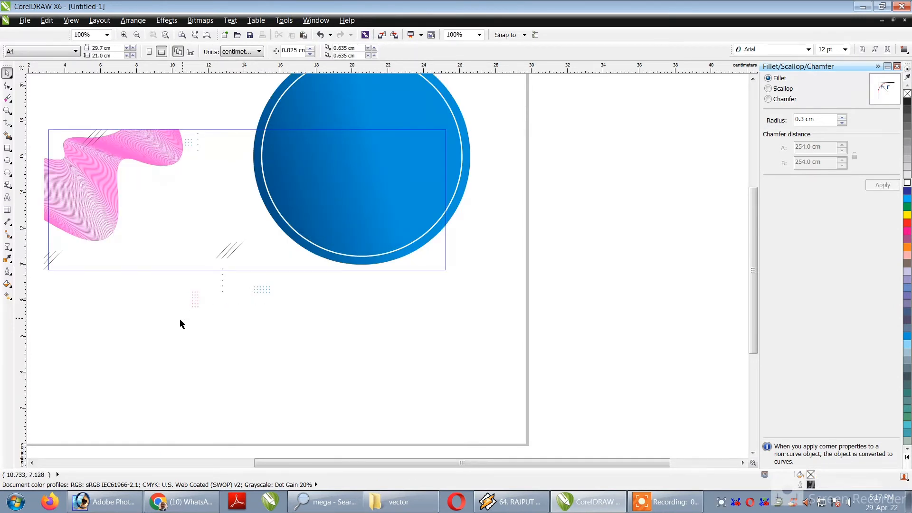
{"action": "left_click", "coordinate": [193, 299], "text": "ctrl"}
{"action": "left_click_drag", "start_coordinate": [192, 299], "coordinate": [177, 355]}
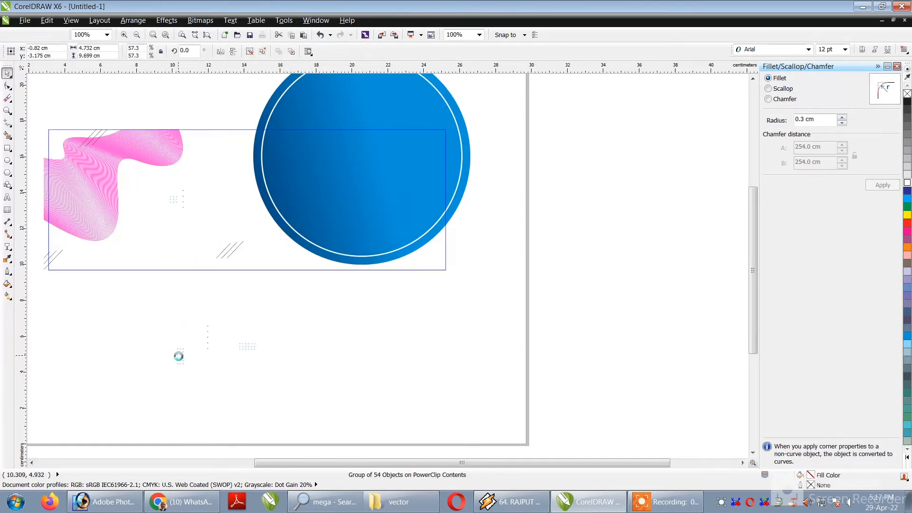
{"action": "left_click", "coordinate": [251, 53]}
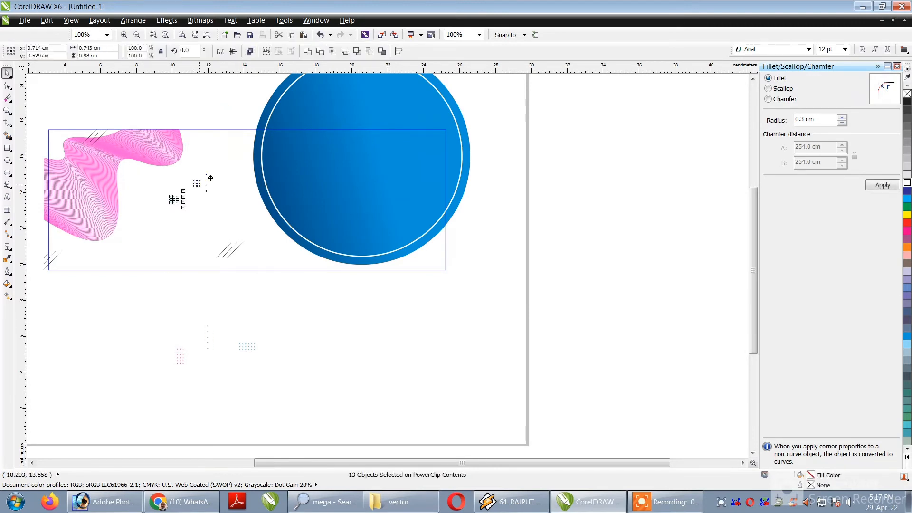
{"action": "left_click_drag", "start_coordinate": [153, 383], "coordinate": [201, 254]}
{"action": "left_click_drag", "start_coordinate": [123, 294], "coordinate": [283, 255]}
{"action": "left_click_drag", "start_coordinate": [159, 291], "coordinate": [256, 234]}
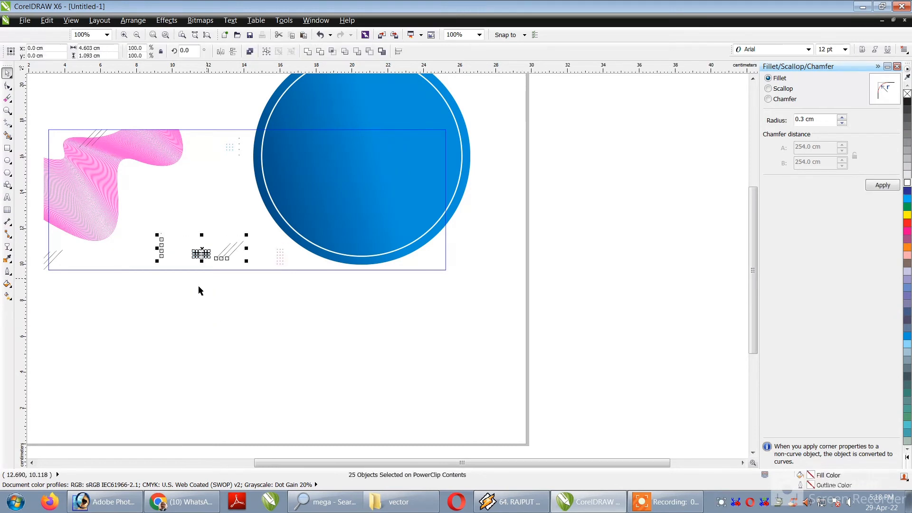
Shift the lower dot clusters and the diagonal lines between them slightly right and up inside the frame.
{"action": "left_click", "coordinate": [187, 294]}
{"action": "left_click_drag", "start_coordinate": [147, 292], "coordinate": [262, 214]}
{"action": "left_click_drag", "start_coordinate": [231, 247], "coordinate": [246, 241]}
{"action": "left_click", "coordinate": [259, 322]}
Group all the dot clusters and fill them with cyan.
{"action": "left_click_drag", "start_coordinate": [168, 108], "coordinate": [252, 178]}
{"action": "left_click_drag", "start_coordinate": [166, 294], "coordinate": [227, 209]}
{"action": "left_click_drag", "start_coordinate": [272, 287], "coordinate": [306, 245]}
{"action": "right_click", "coordinate": [277, 249]}
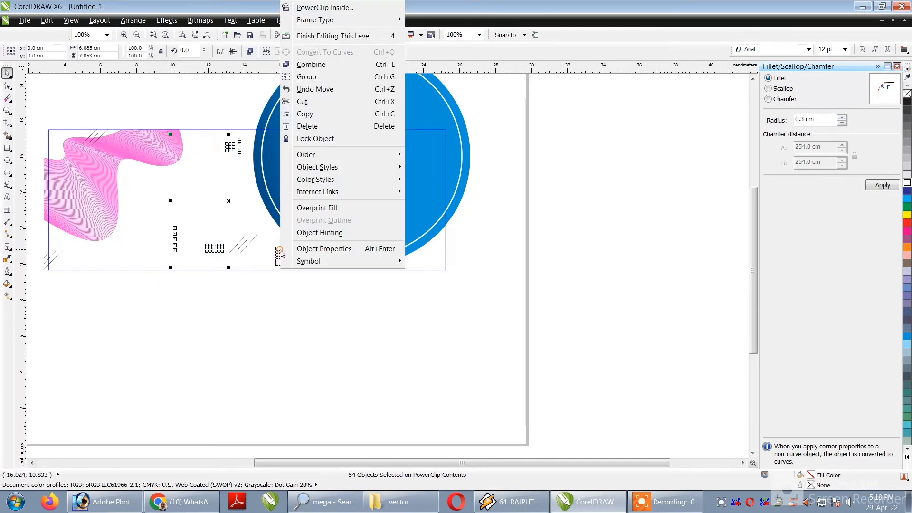
{"action": "left_click", "coordinate": [323, 84]}
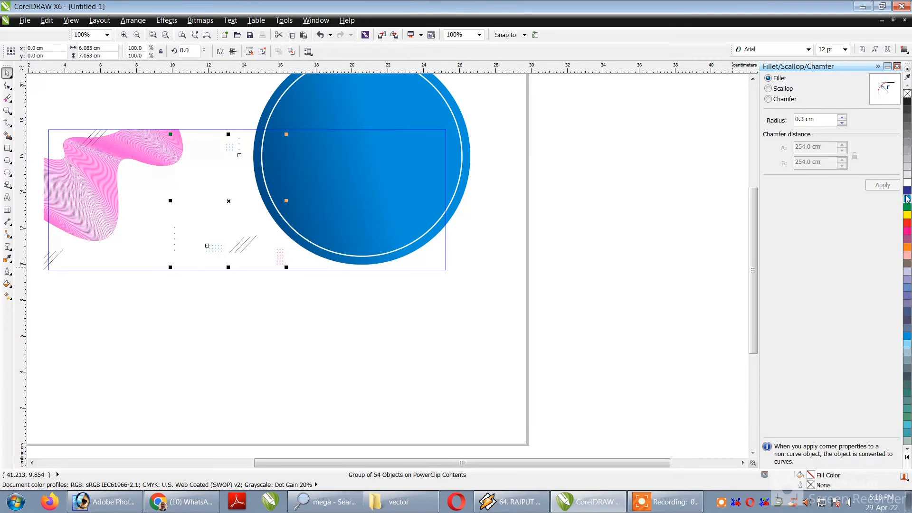
Give the pink wave lines and all diagonal line motifs a cyan outline.
{"action": "left_click", "coordinate": [172, 131]}
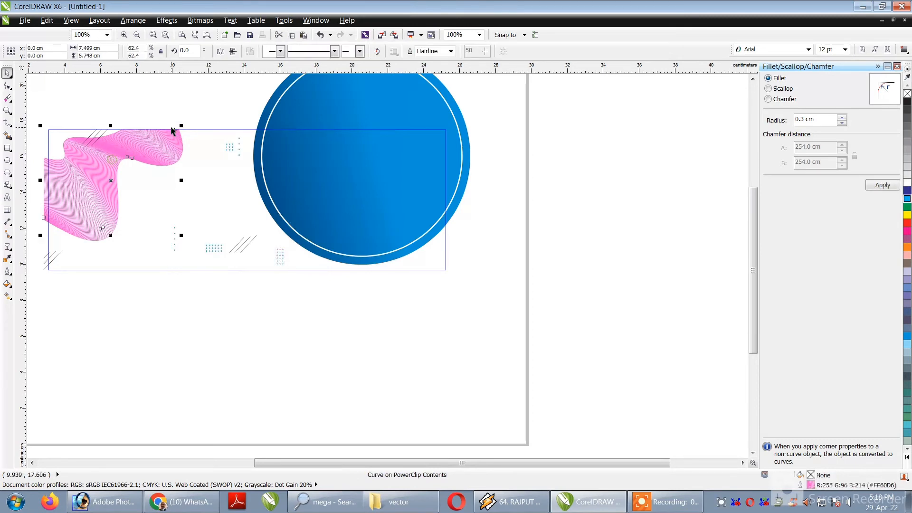
{"action": "left_click_drag", "start_coordinate": [214, 109], "coordinate": [72, 285]}
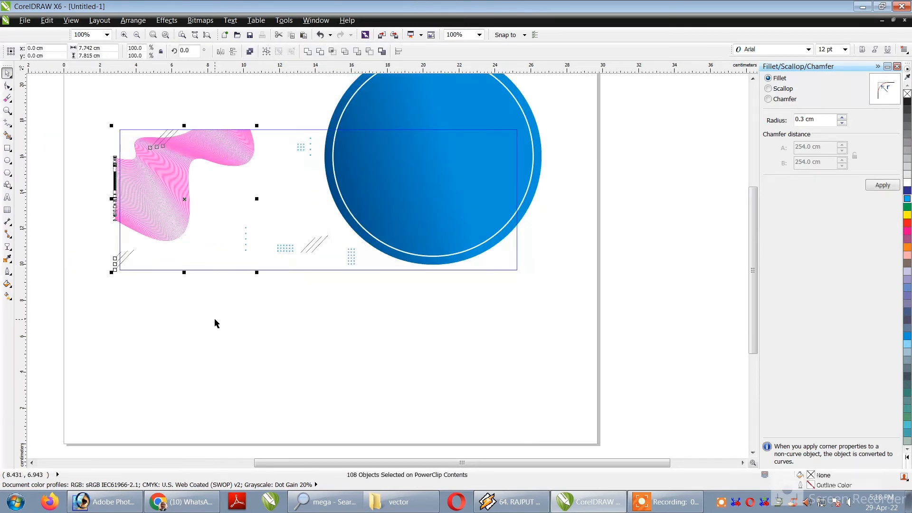
{"action": "left_click", "coordinate": [312, 245], "text": "shift"}
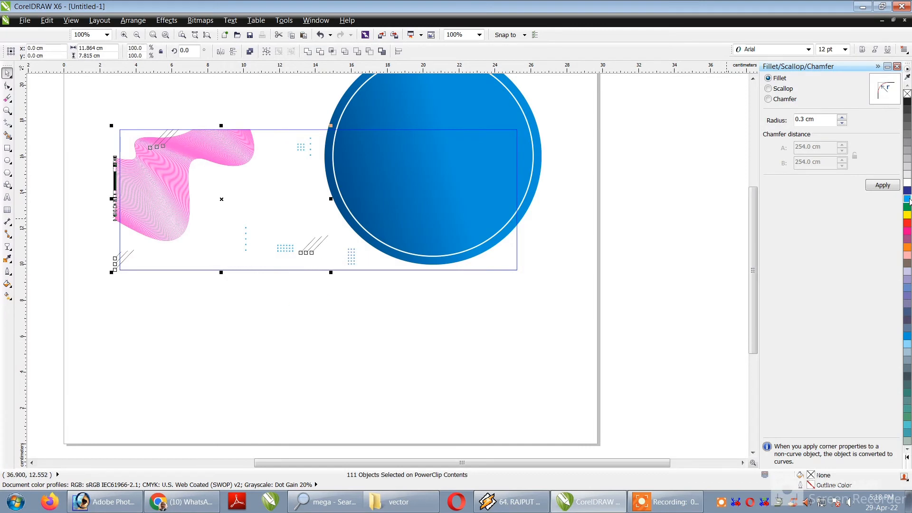
{"action": "right_click", "coordinate": [907, 199]}
{"action": "scroll", "coordinate": [319, 270], "scroll_direction": "down", "scroll_amount": 1}
{"action": "scroll", "coordinate": [570, 221], "scroll_direction": "up", "scroll_amount": 1}
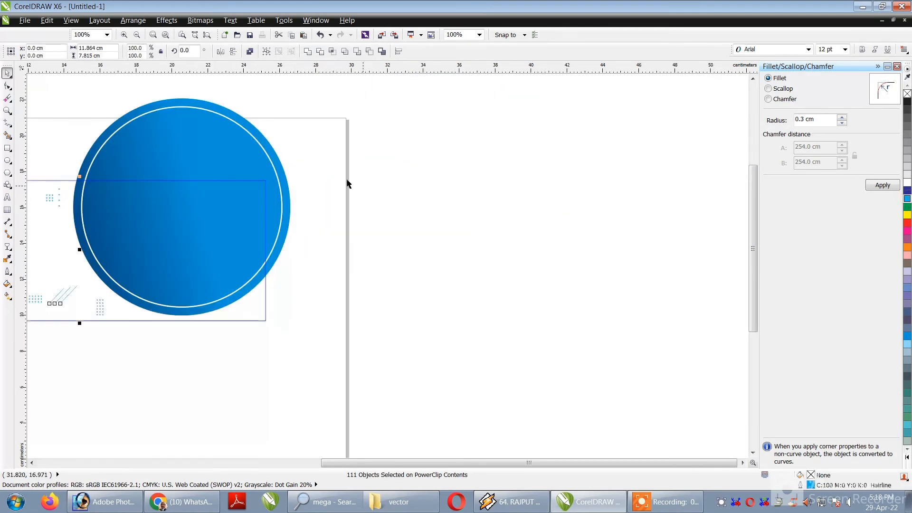
Try the banner without the white ring by deleting it from the PowerClip contents.
{"action": "left_click", "coordinate": [264, 151]}
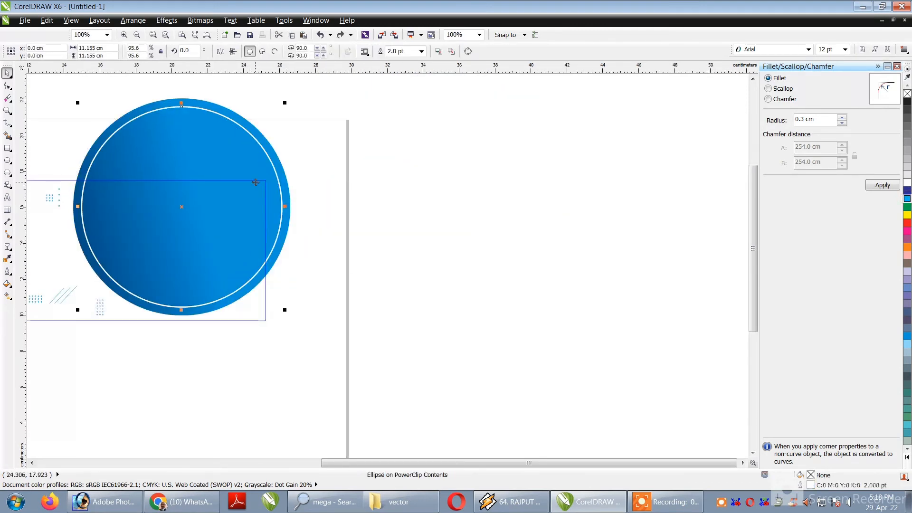
{"action": "key", "text": "Delete"}
{"action": "left_click", "coordinate": [399, 252], "text": "ctrl"}
{"action": "scroll", "coordinate": [227, 257], "scroll_direction": "down", "scroll_amount": 1}
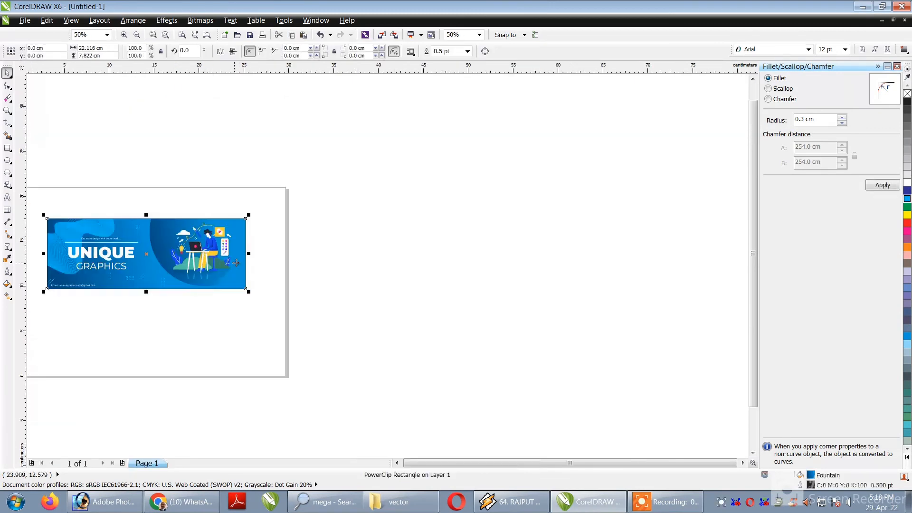
{"action": "scroll", "coordinate": [155, 256], "scroll_direction": "up", "scroll_amount": 1}
{"action": "scroll", "coordinate": [192, 270], "scroll_direction": "down", "scroll_amount": 1}
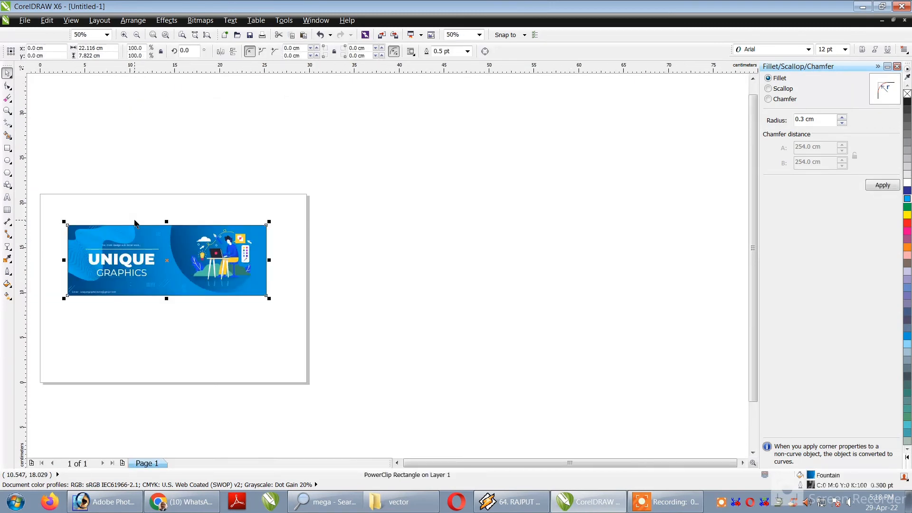
Undo the deletion of the white ring, finish editing the contents and inspect the banner.
{"action": "key", "text": "ctrl+z"}
{"action": "key", "text": "ctrl+z"}
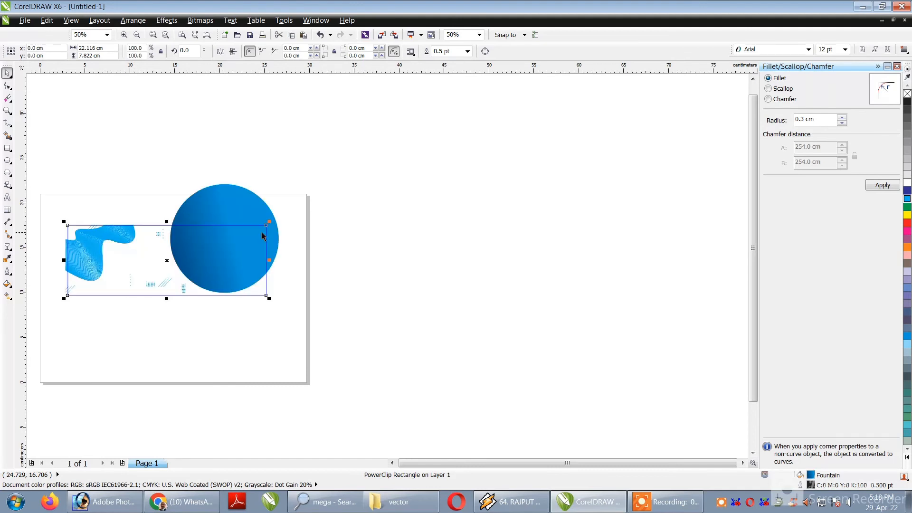
{"action": "left_click", "coordinate": [322, 234], "text": "ctrl"}
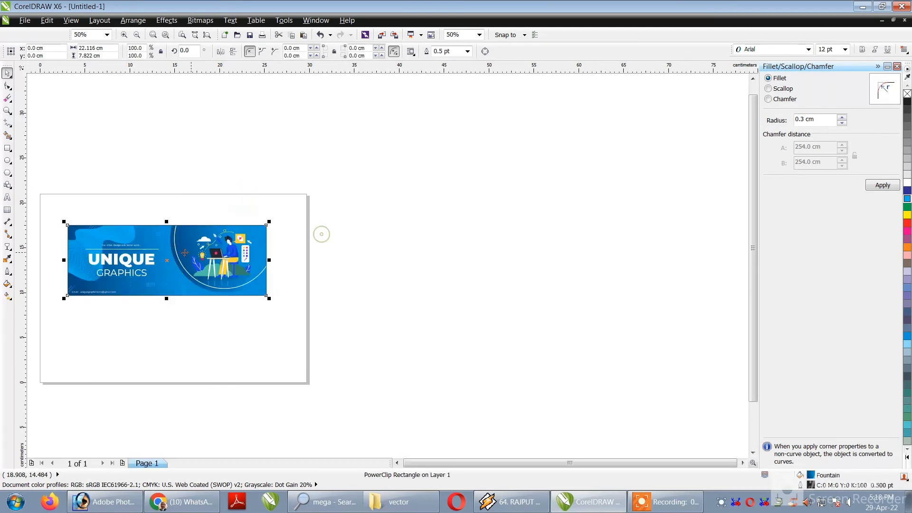
{"action": "scroll", "coordinate": [153, 250], "scroll_direction": "up", "scroll_amount": 1}
{"action": "scroll", "coordinate": [176, 253], "scroll_direction": "down", "scroll_amount": 2}
{"action": "left_click", "coordinate": [158, 215]}
{"action": "scroll", "coordinate": [142, 258], "scroll_direction": "up", "scroll_amount": 1}
{"action": "scroll", "coordinate": [153, 260], "scroll_direction": "up", "scroll_amount": 1}
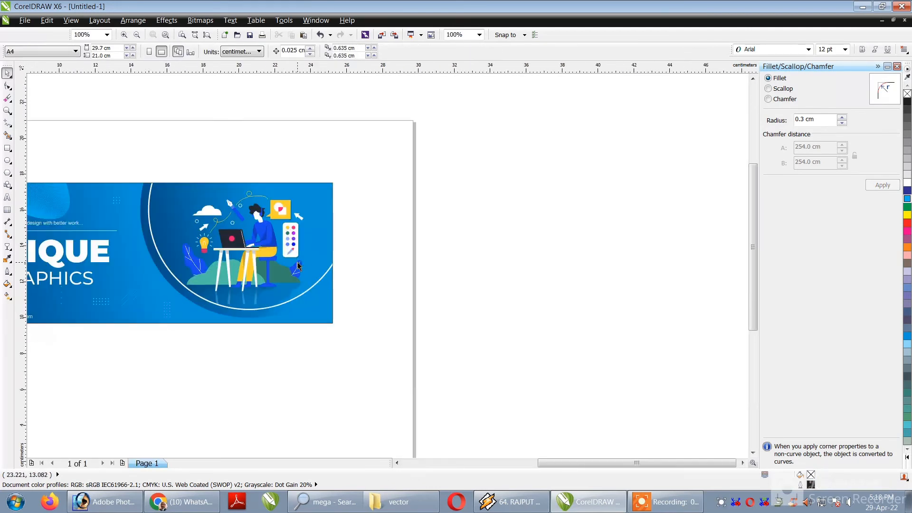
Try enlarging the blue gradient circle slightly inside the banner's PowerClip contents.
{"action": "left_click", "coordinate": [333, 262], "text": "ctrl"}
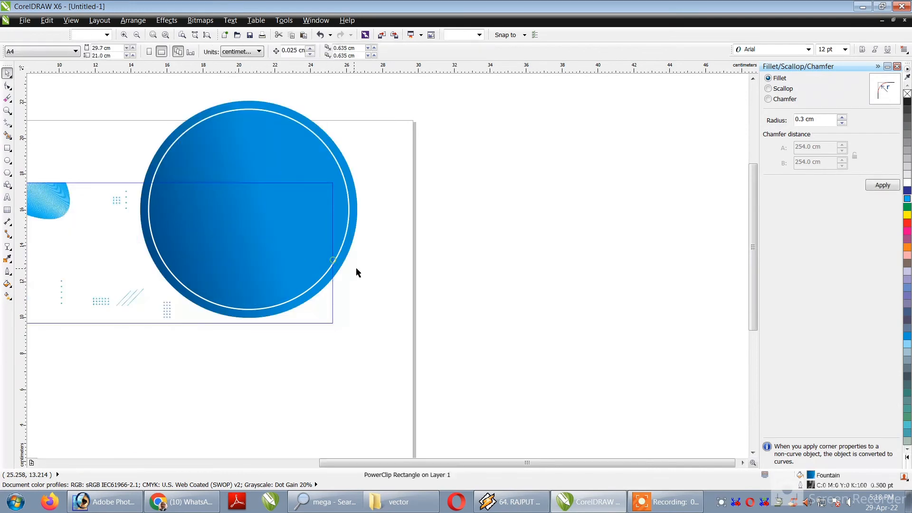
{"action": "mouse_move", "coordinate": [160, 167]}
{"action": "left_mouse_down"}
{"action": "mouse_move", "coordinate": [150, 143]}
{"action": "mouse_move", "coordinate": [153, 158]}
{"action": "left_mouse_up"}
{"action": "key", "text": "ctrl+z"}
{"action": "key", "text": "ctrl+z"}
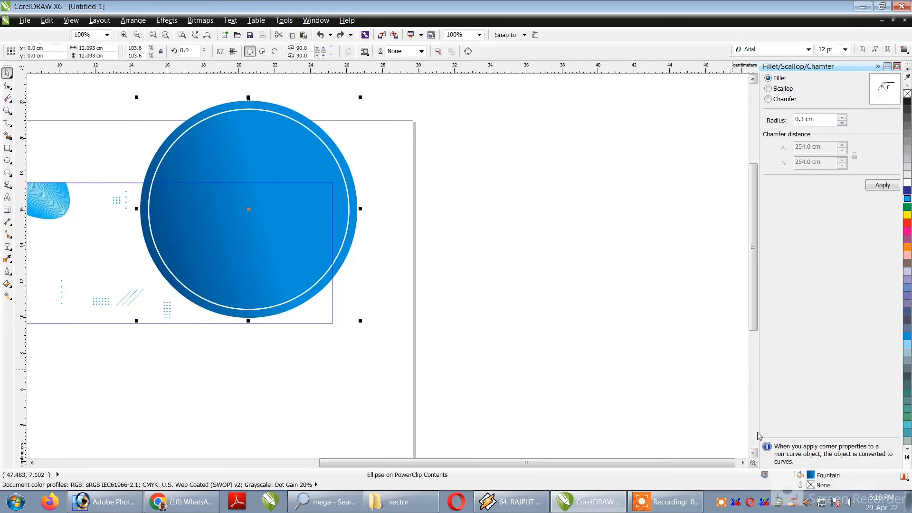
Check the From colour of the blue circle's linear fountain fill, accept the settings and finish editing the banner's contents.
{"action": "double_click", "coordinate": [840, 476]}
{"action": "left_click", "coordinate": [396, 255]}
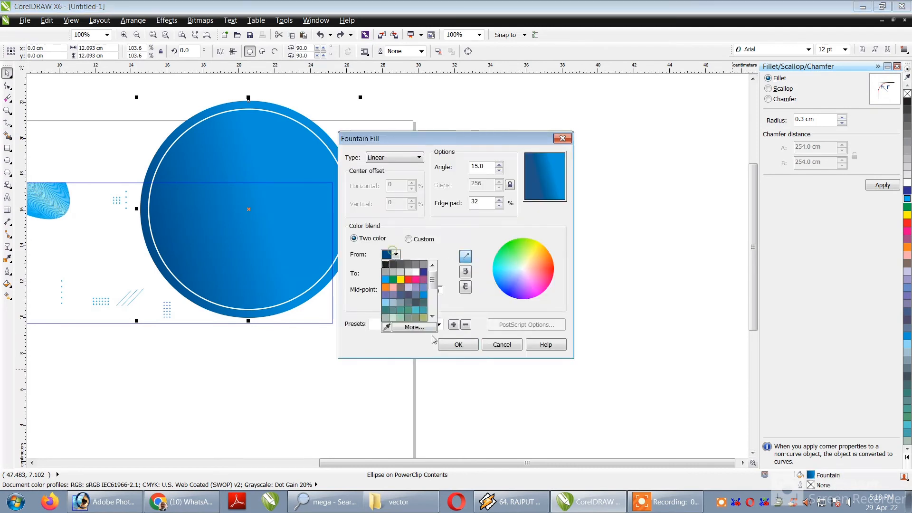
{"action": "left_click", "coordinate": [424, 328]}
{"action": "left_click", "coordinate": [264, 155]}
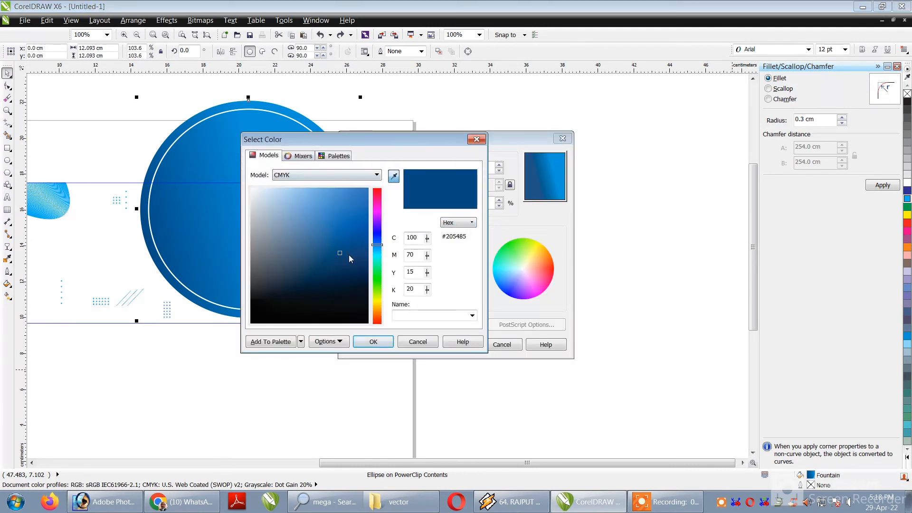
{"action": "left_click", "coordinate": [374, 341]}
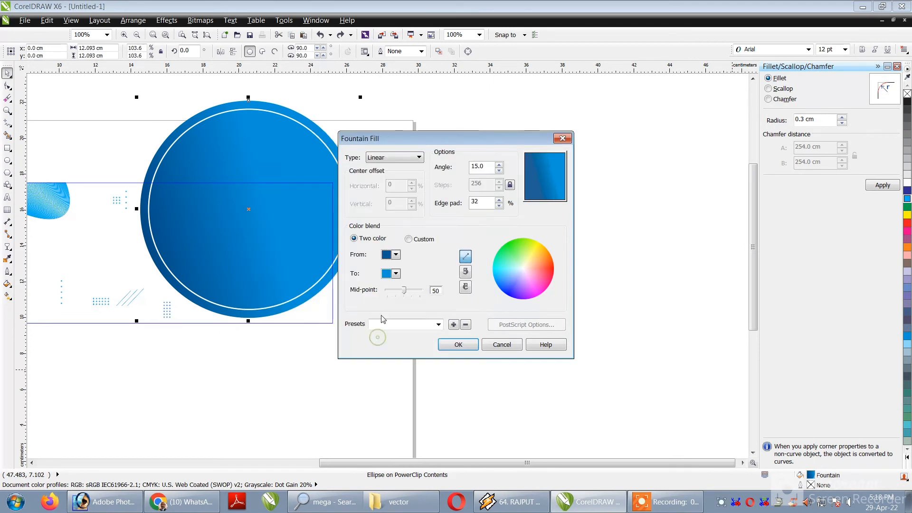
{"action": "left_click", "coordinate": [457, 347]}
{"action": "left_click", "coordinate": [485, 341], "text": "ctrl"}
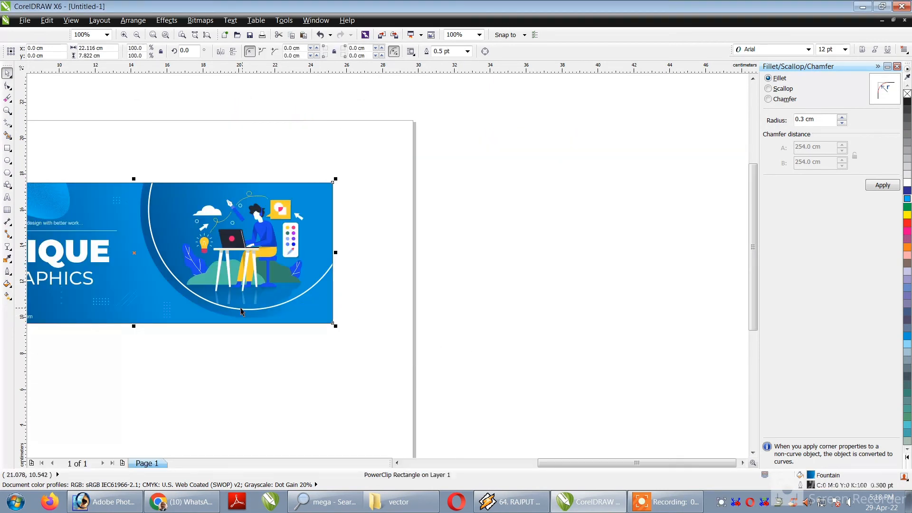
Examine the finished banner up close and as a whole on the page.
{"action": "scroll", "coordinate": [240, 307], "scroll_direction": "down", "scroll_amount": 1}
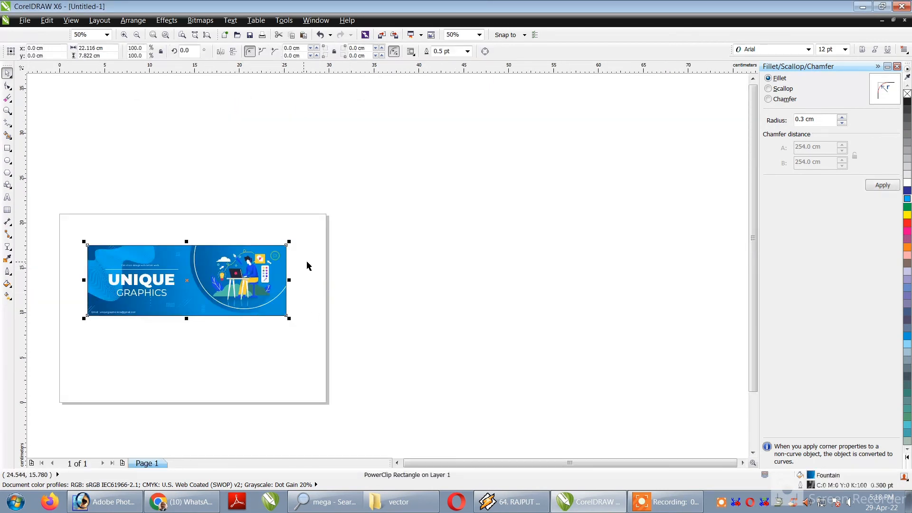
{"action": "scroll", "coordinate": [153, 302], "scroll_direction": "up", "scroll_amount": 1}
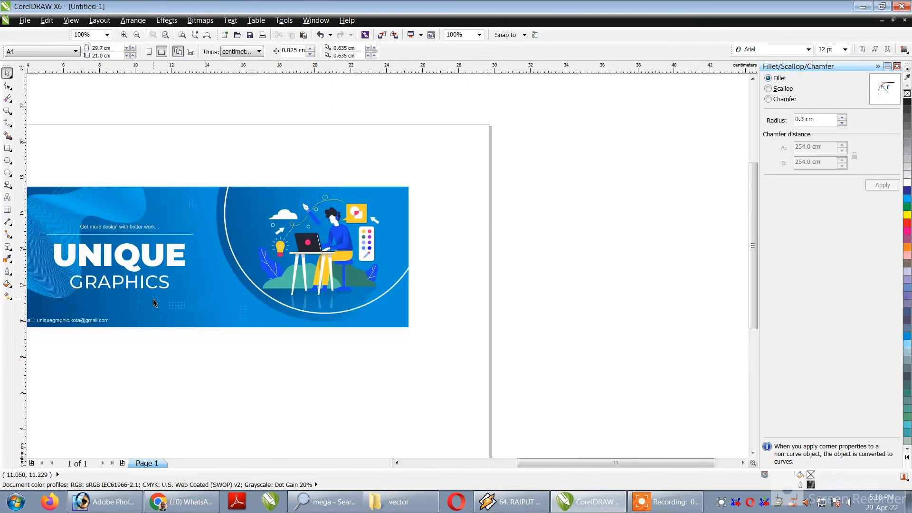
{"action": "scroll", "coordinate": [153, 303], "scroll_direction": "down", "scroll_amount": 1}
{"action": "left_click_drag", "start_coordinate": [130, 269], "coordinate": [352, 350]}
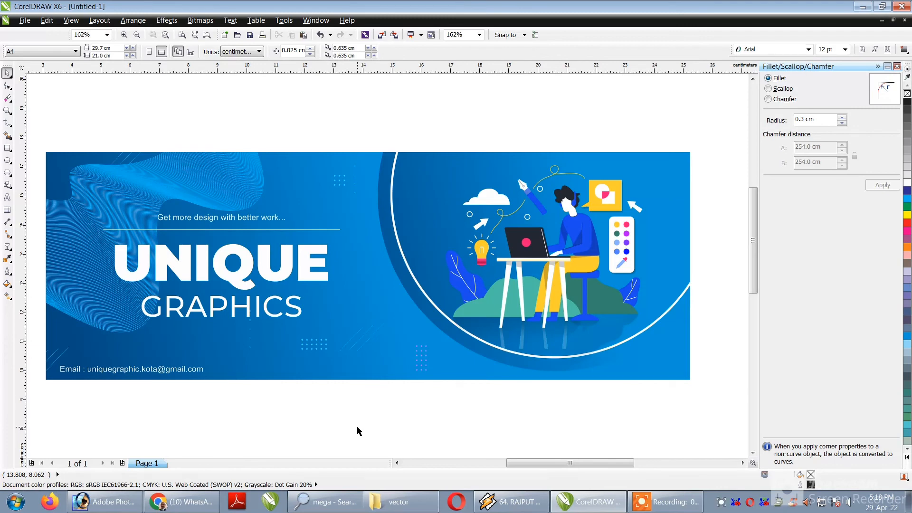
{"action": "scroll", "coordinate": [357, 430], "scroll_direction": "down", "scroll_amount": 3}
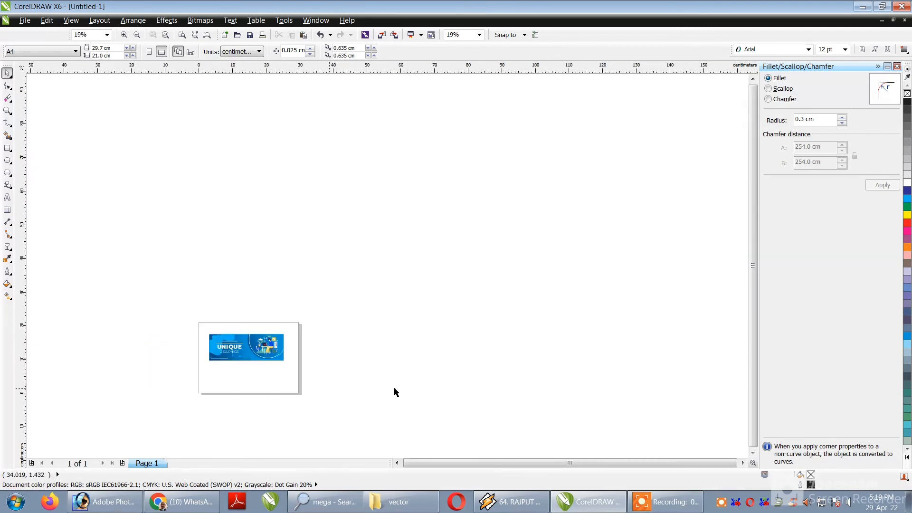